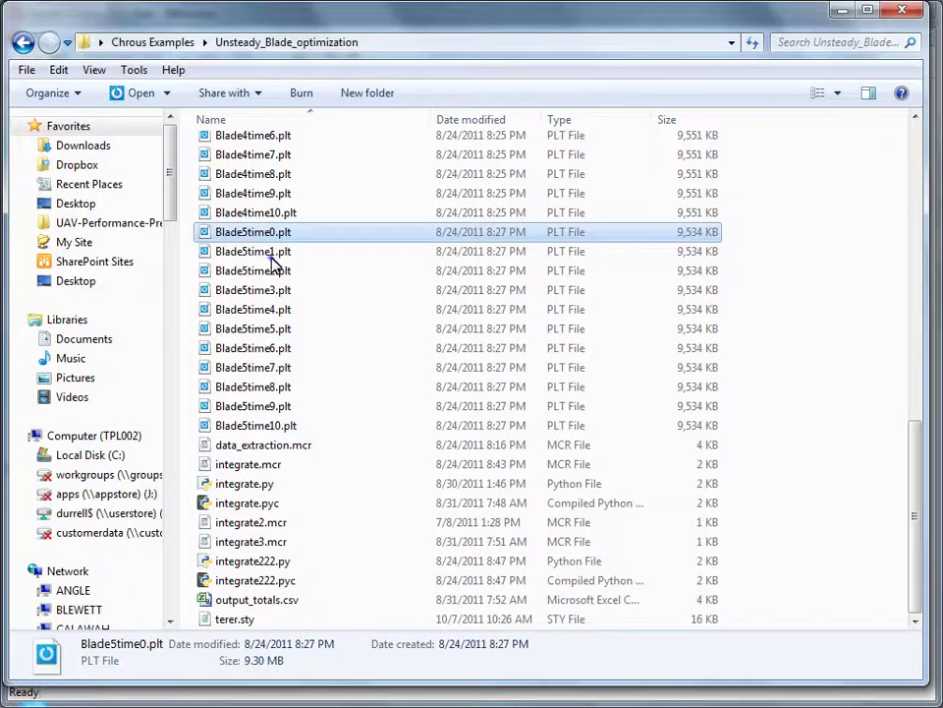
- Select Blade5time1.plt in Explorer and show its context menu
click(272, 254)
right_click(283, 255)
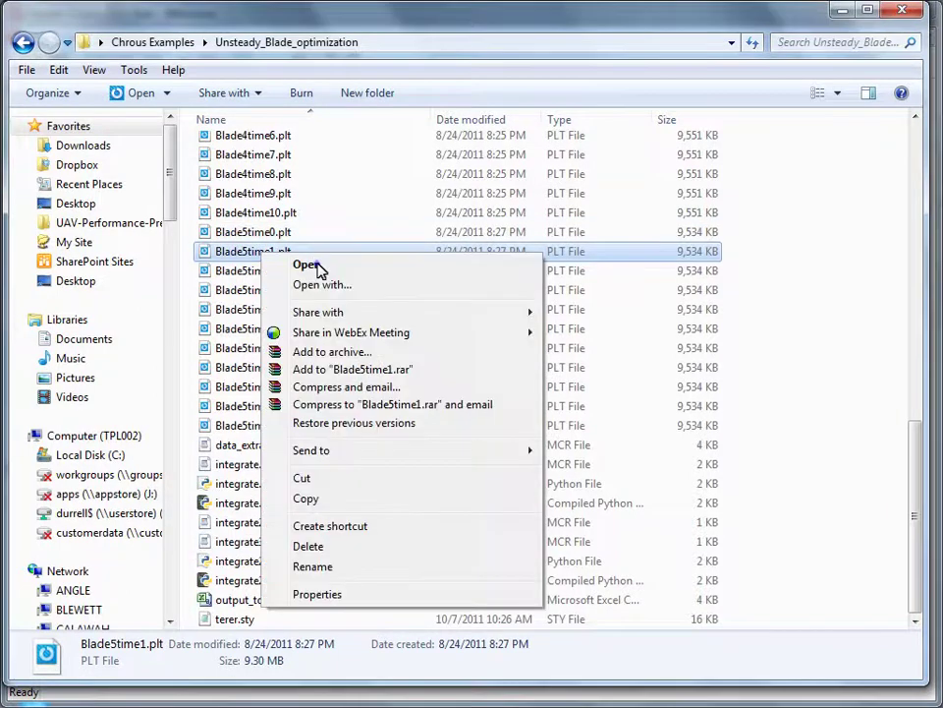
- Open Blade5time1.plt in Tecplot 360 and switch the plot type to 2D Cartesian
click(317, 265)
key(Return)
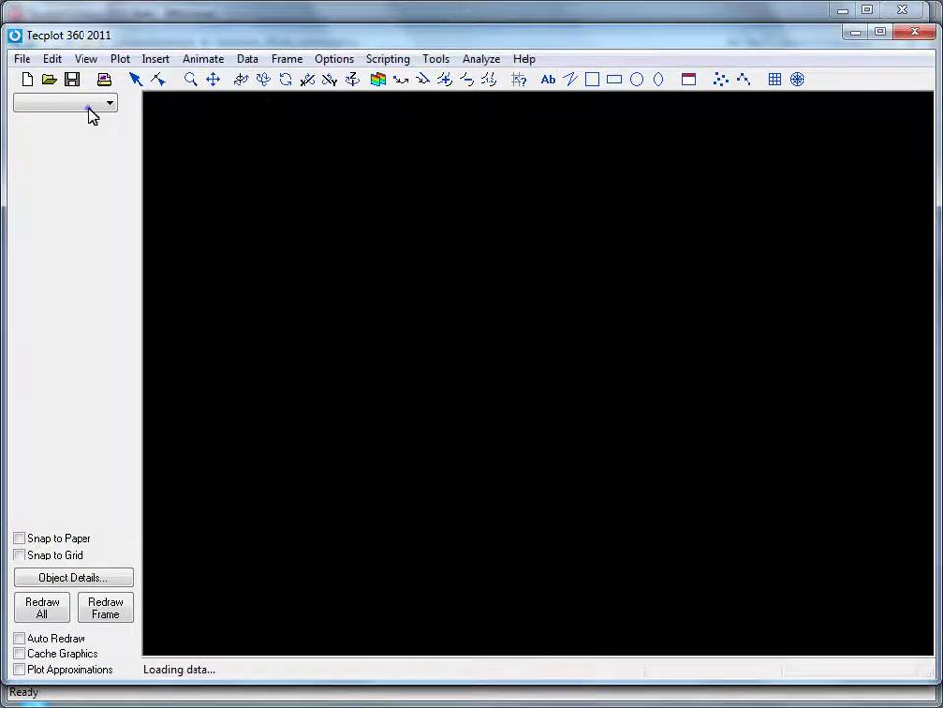
click(89, 106)
click(44, 132)
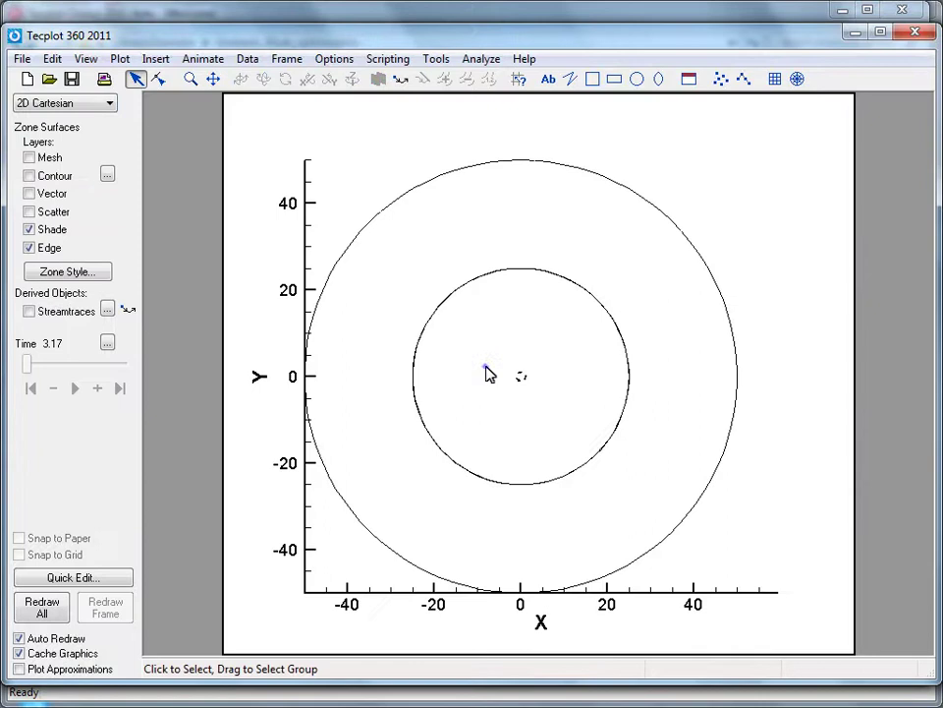
- Zoom and pan the view to centre the three blade airfoils
scroll(486, 369, up, 3)
scroll(558, 575, up, 3)
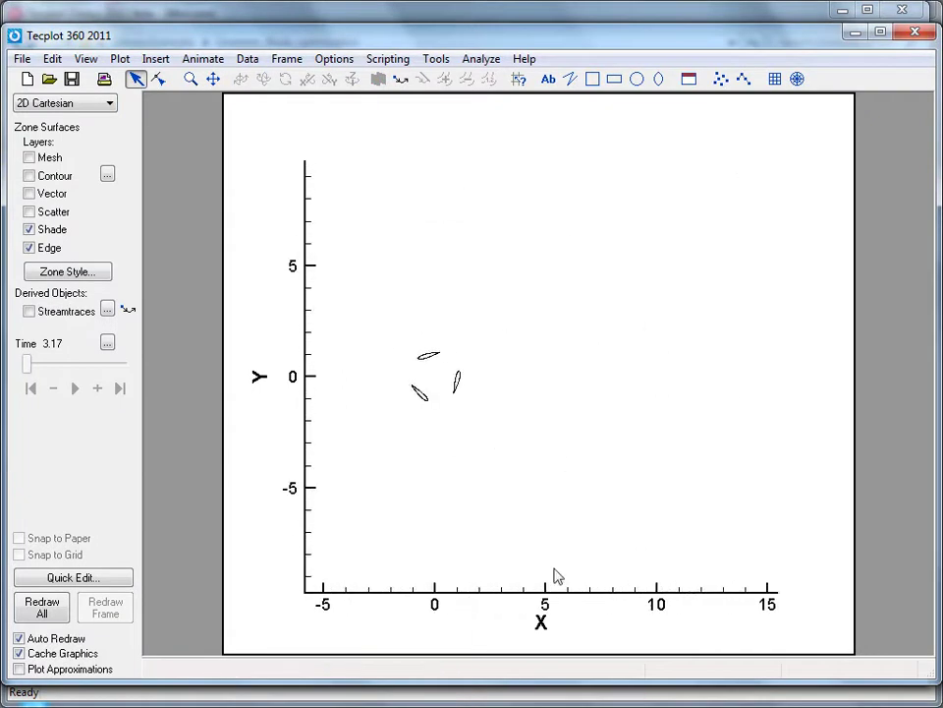
drag(494, 405, 601, 442)
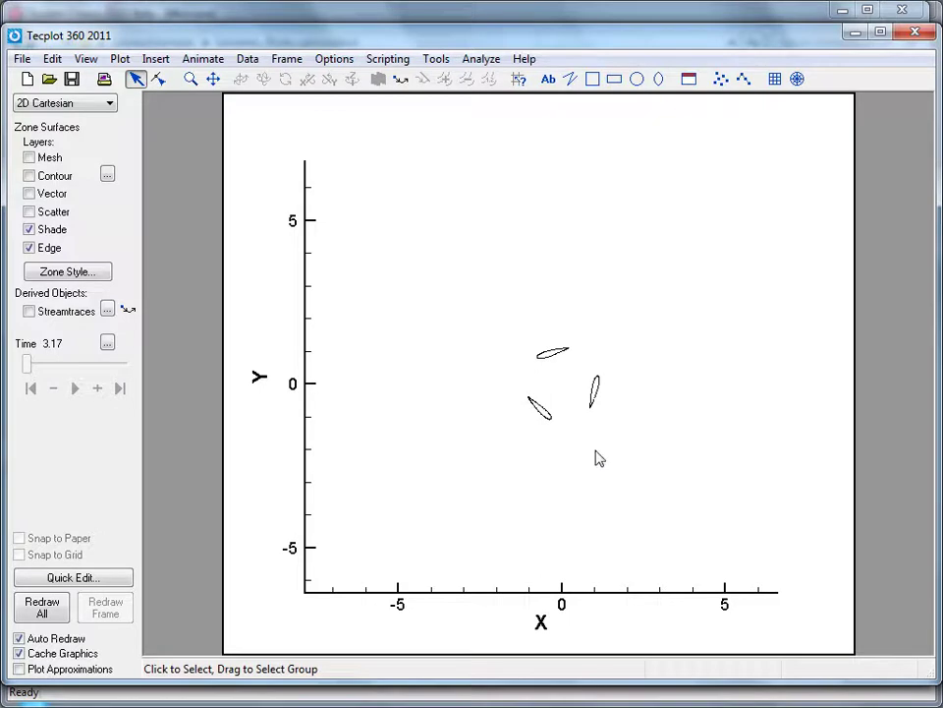
scroll(600, 458, up, 3)
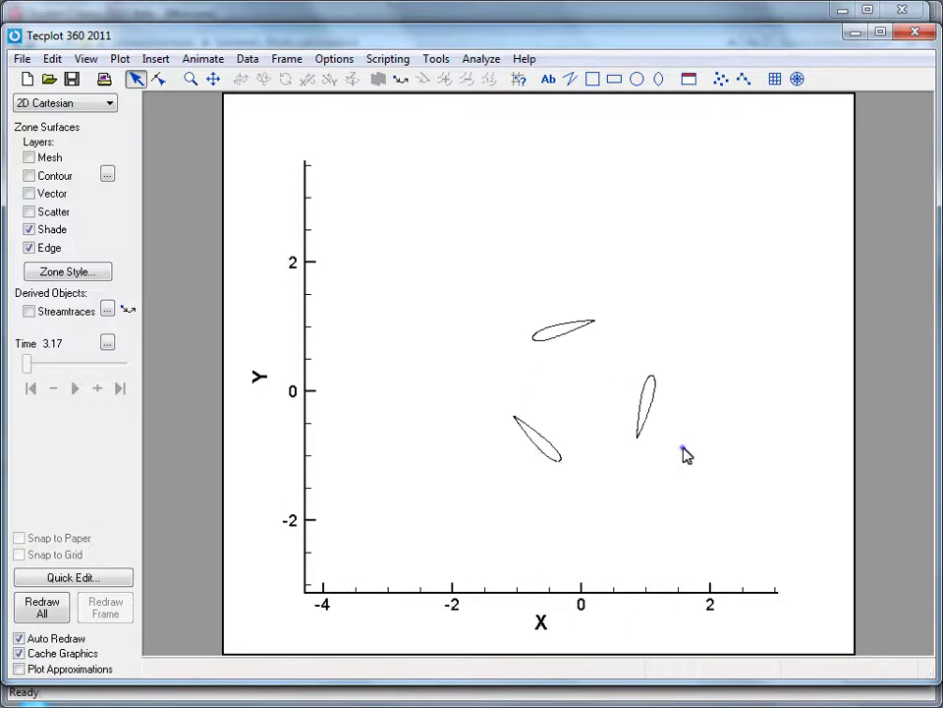
drag(684, 453, 623, 438)
- Turn on streamtraces using X/Y Velocity and place a rake upstream of the airfoils
click(28, 311)
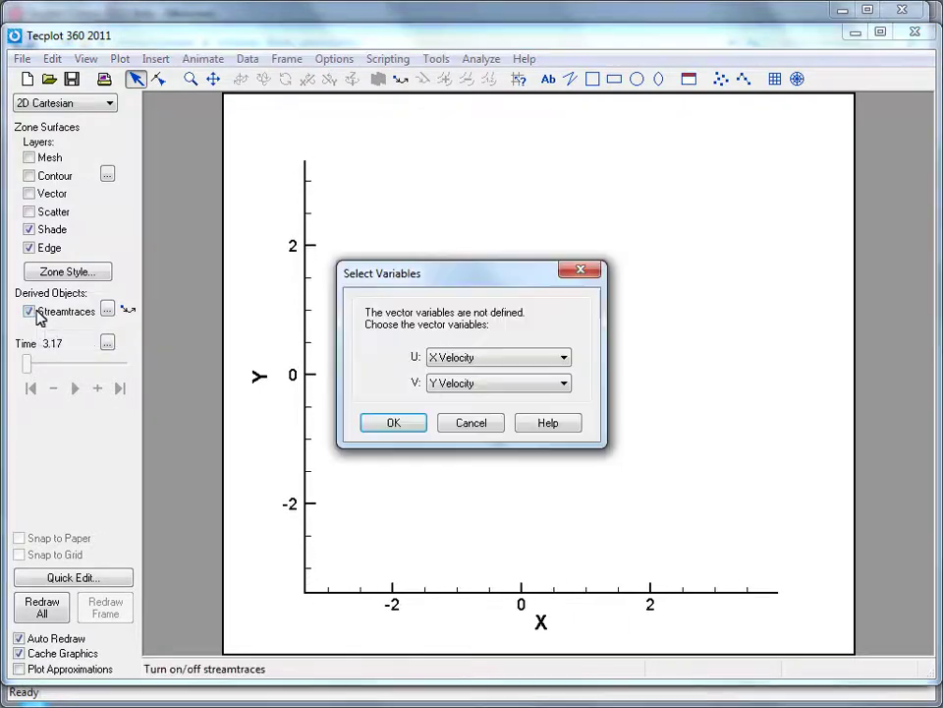
click(405, 425)
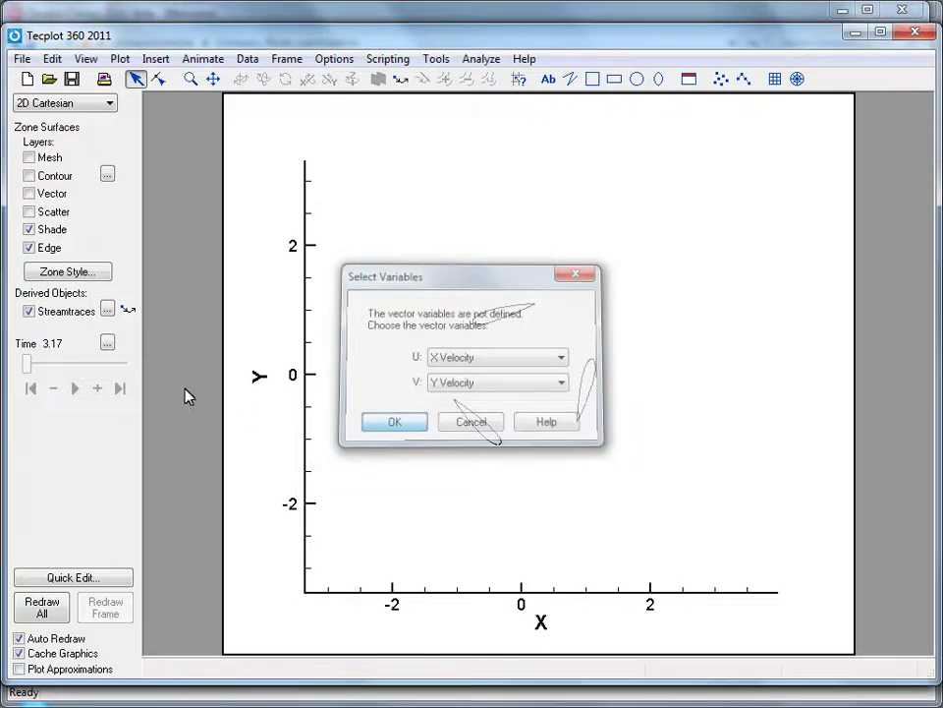
click(127, 310)
drag(413, 293, 433, 484)
- Turn on contours coloured by Turbulent Viscosity
click(28, 175)
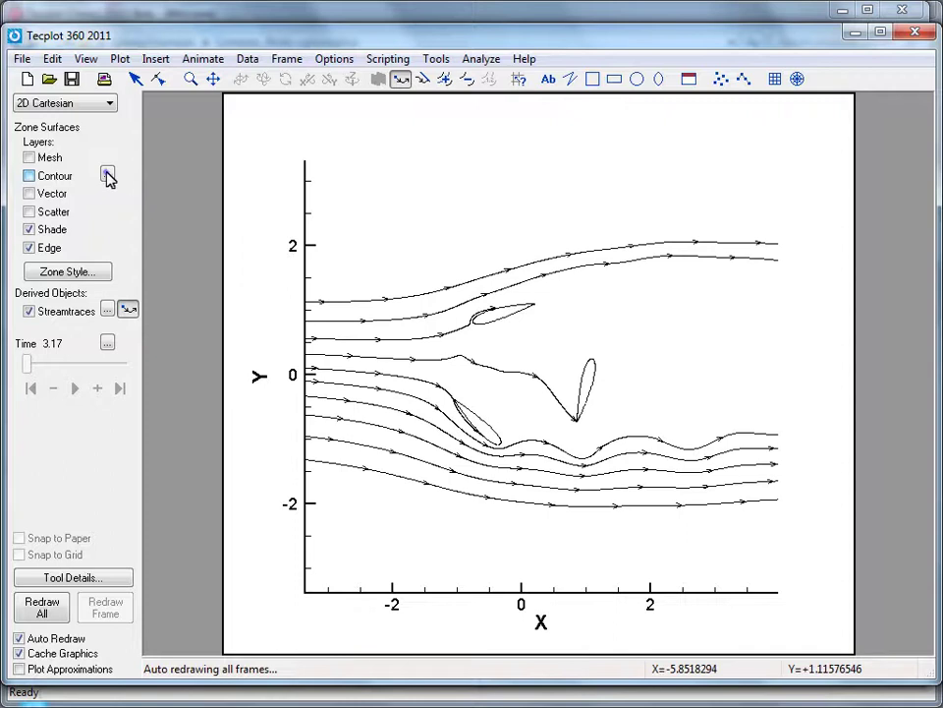
click(108, 175)
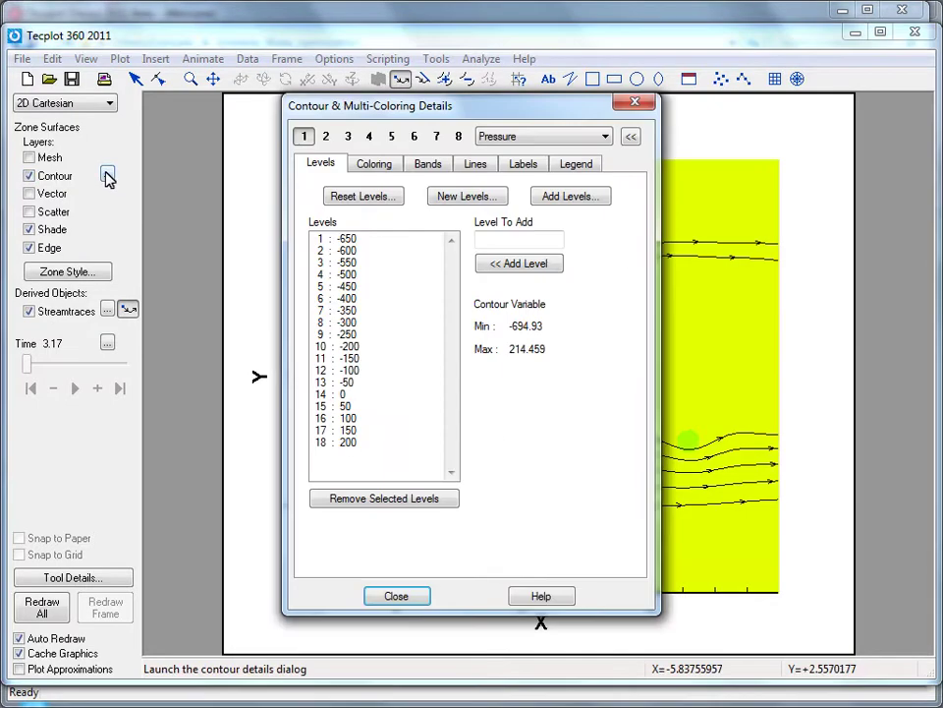
click(537, 137)
click(531, 261)
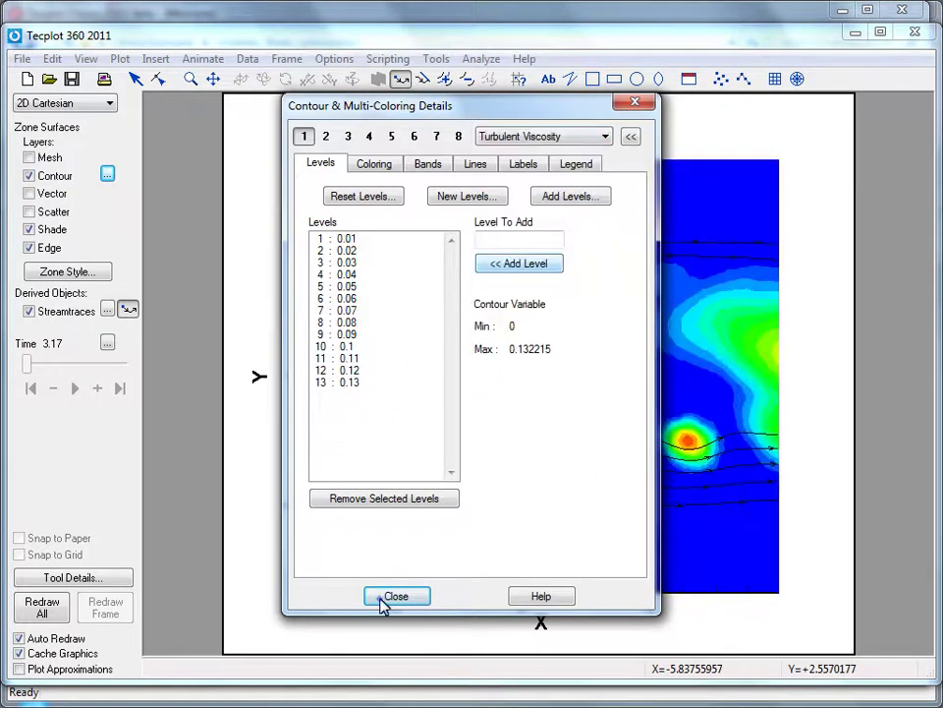
- Save frame style TV1 in Chrous Examples\Unsteady_Blade_optimization, then exit Tecplot 360 without saving the layout
click(286, 59)
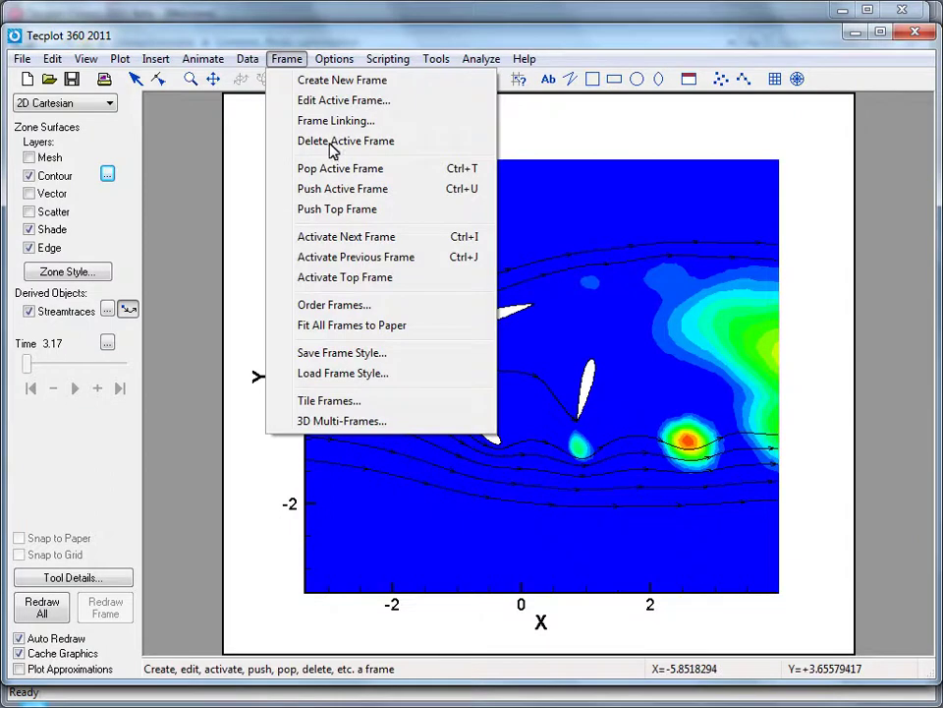
click(344, 354)
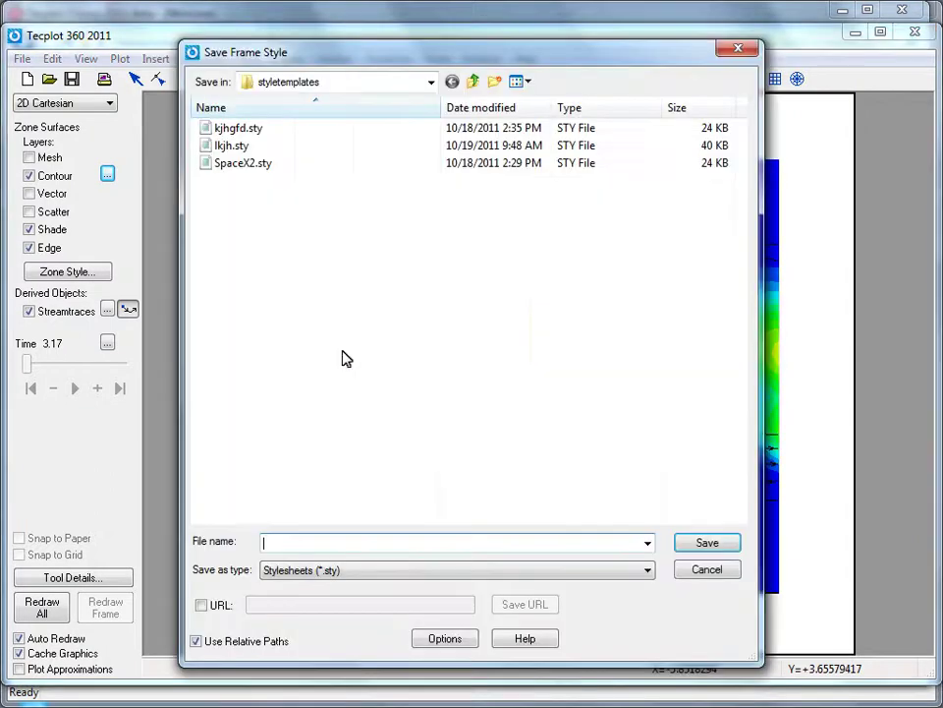
click(430, 82)
click(312, 295)
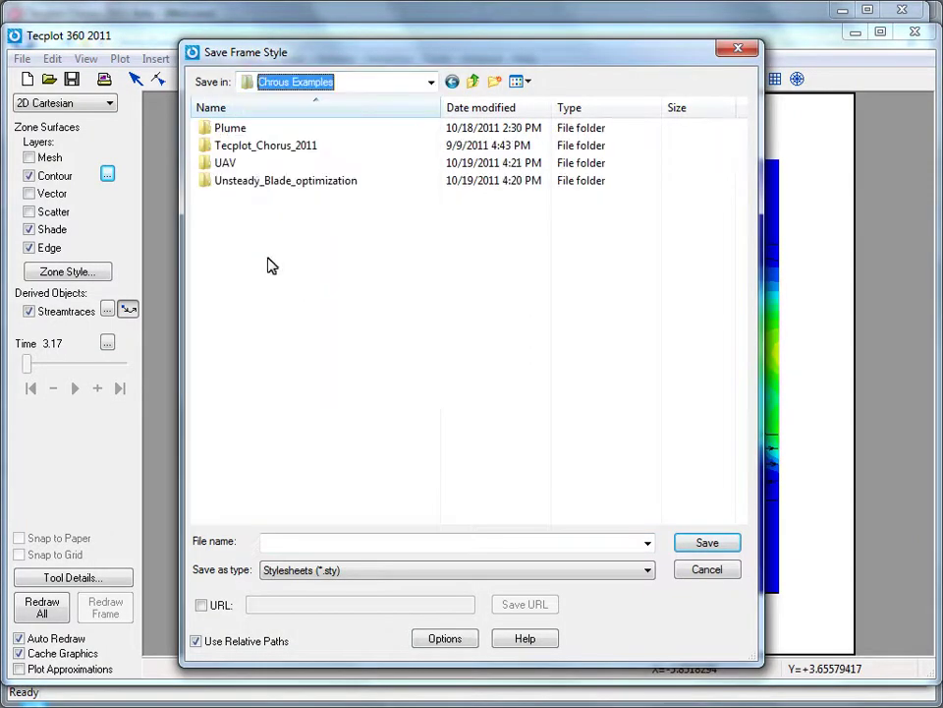
double_click(262, 183)
text(TV1)
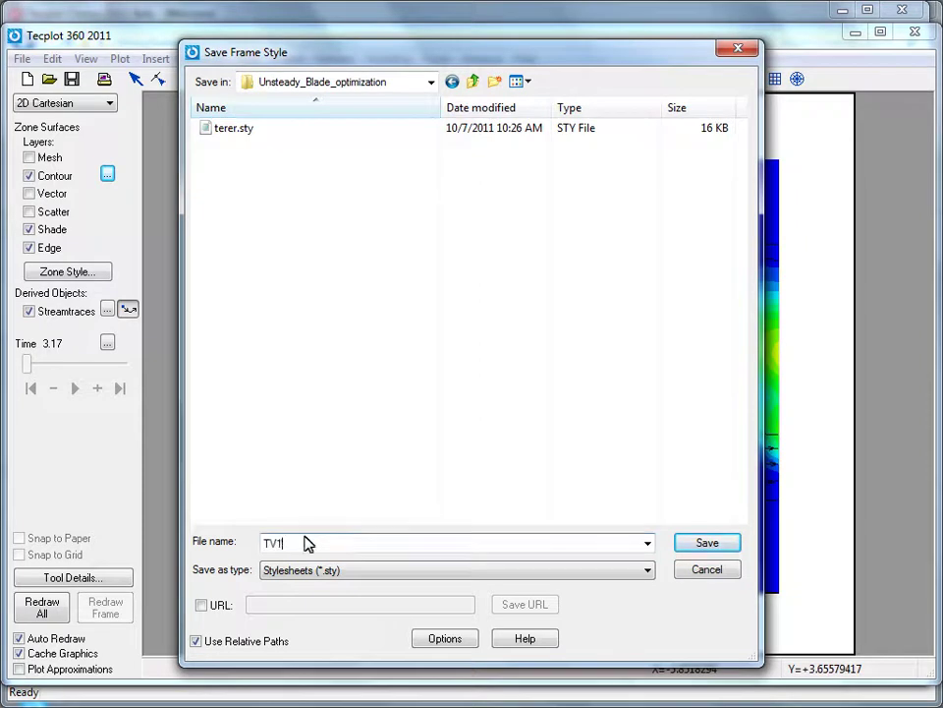
click(700, 542)
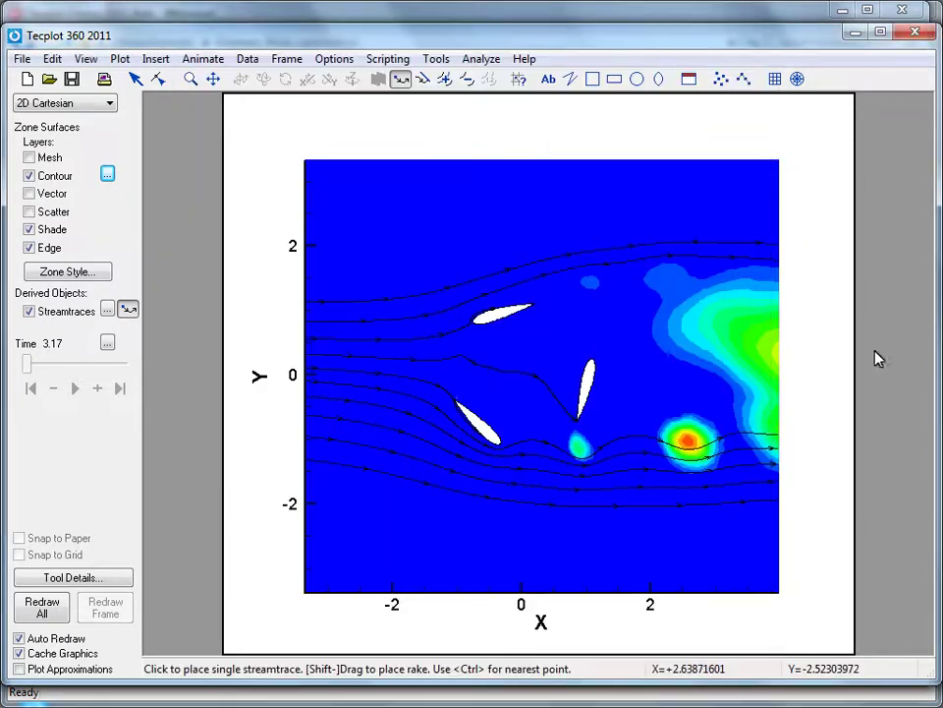
click(912, 34)
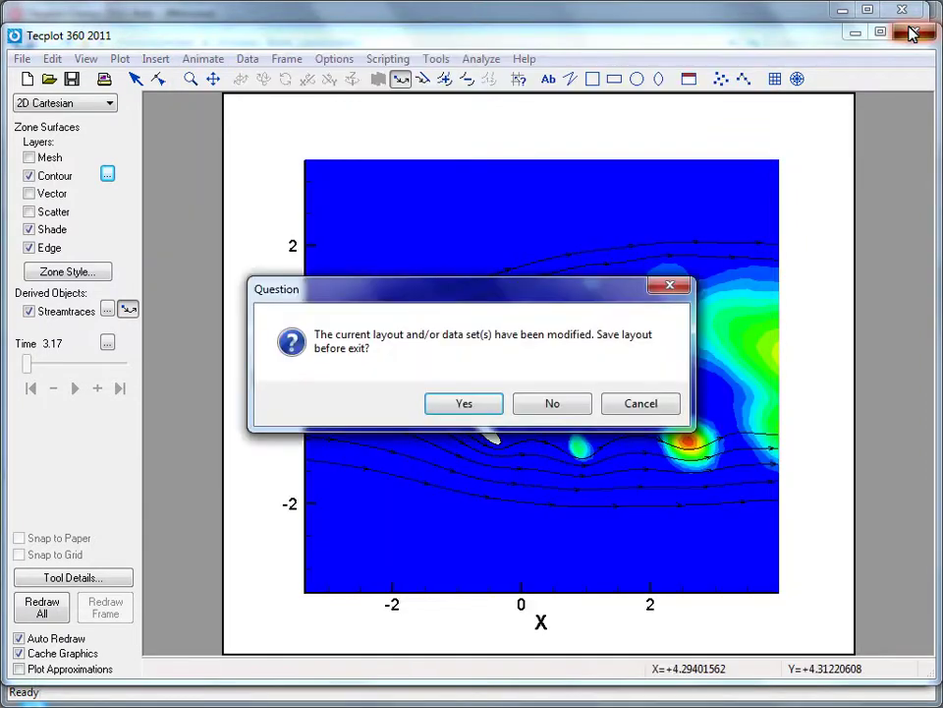
click(551, 402)
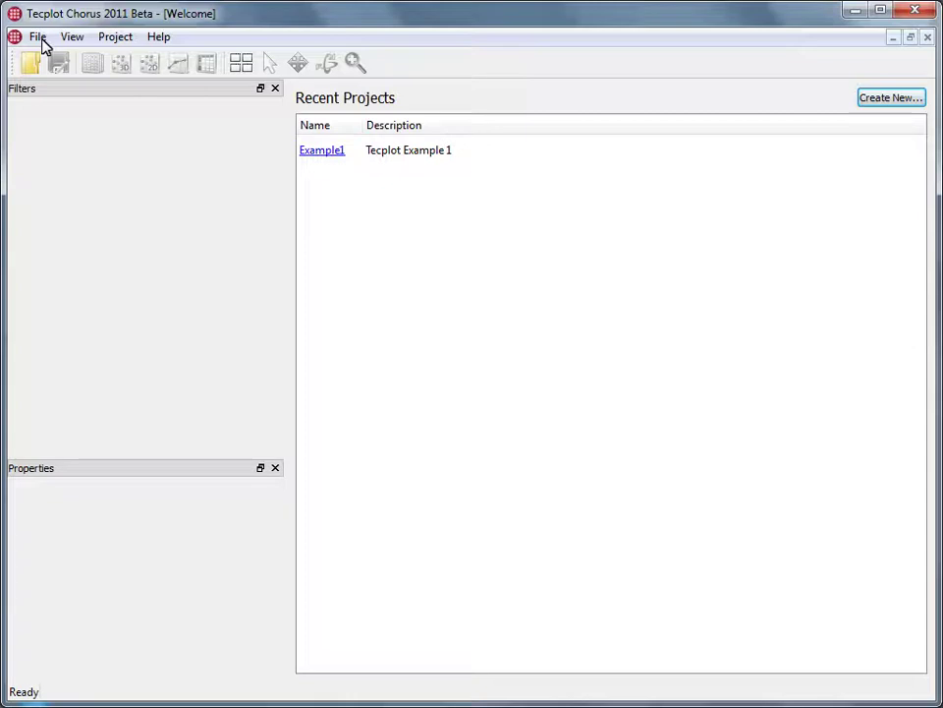
- Create a new project database named Blades in the Unsteady_Blade_optimization folder
click(39, 37)
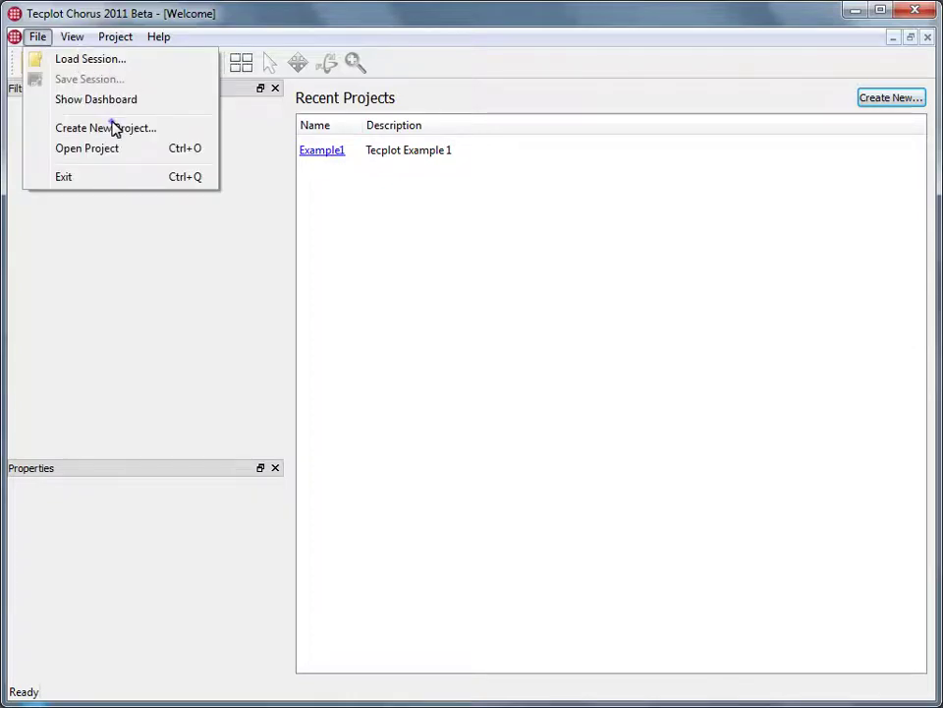
click(115, 129)
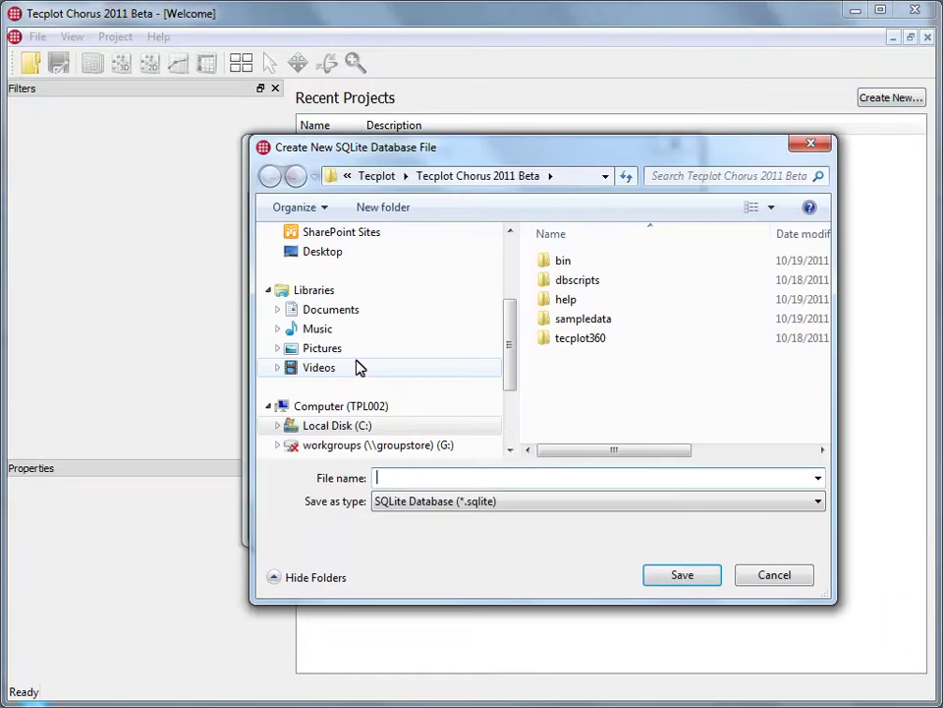
click(320, 254)
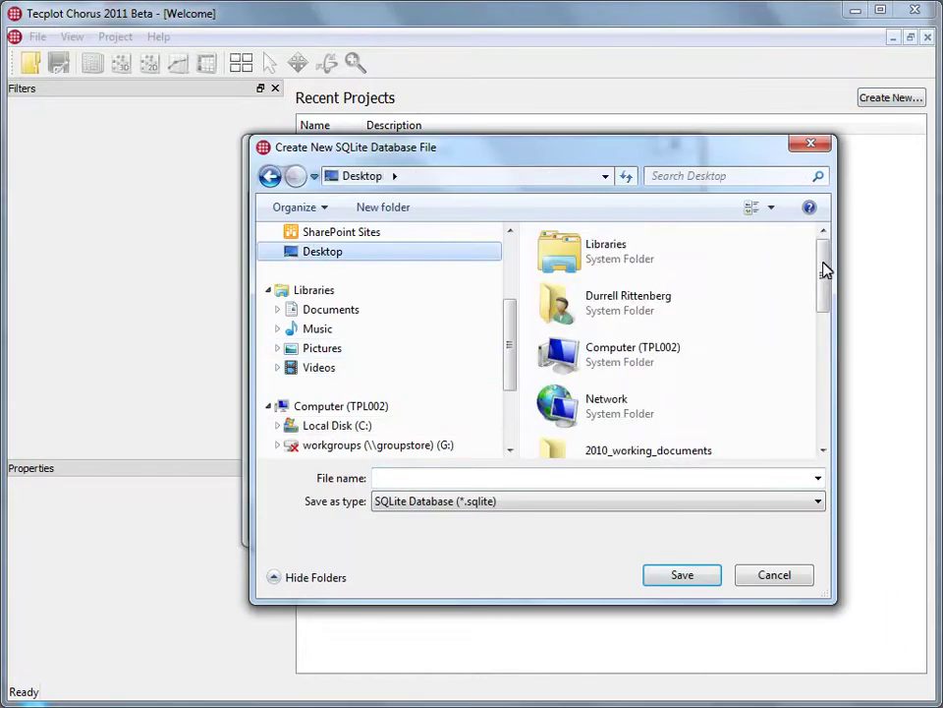
scroll(822, 268, down, 2)
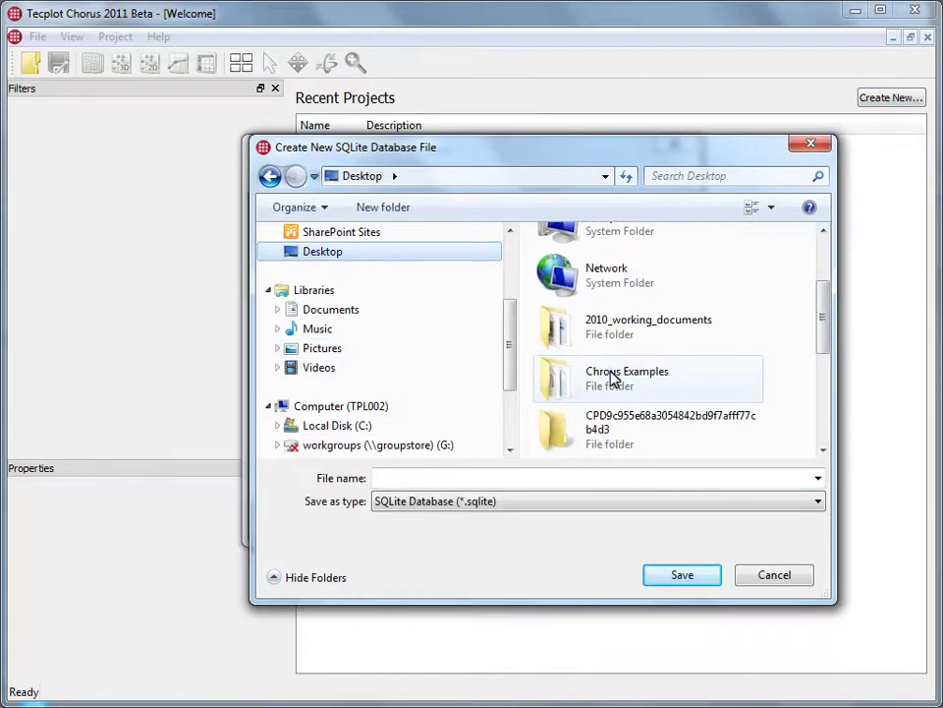
double_click(579, 374)
double_click(584, 318)
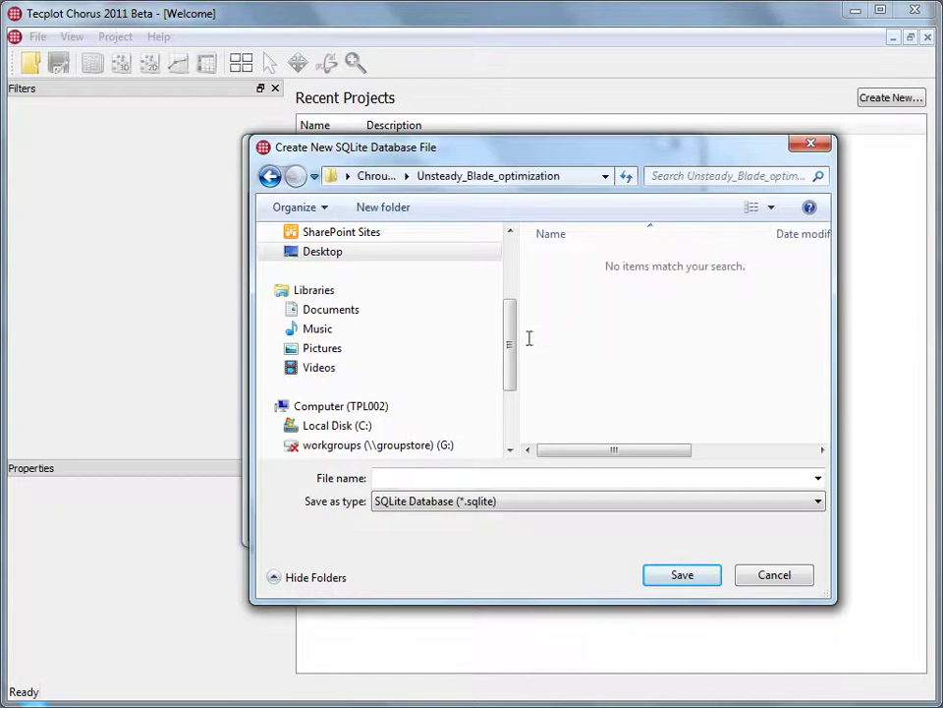
click(498, 476)
text(Blades)
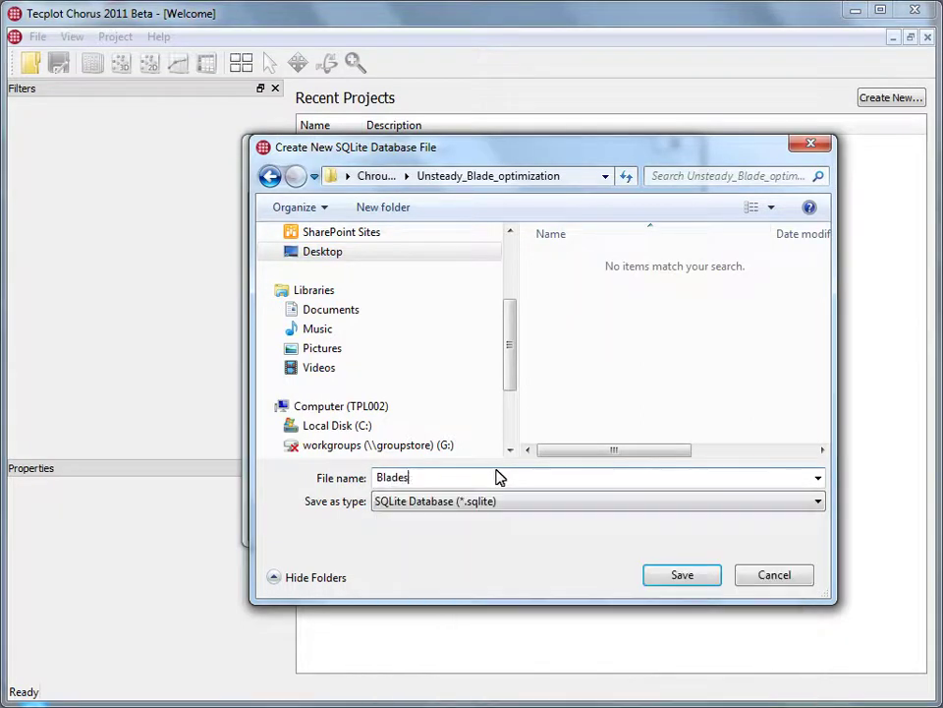
click(667, 587)
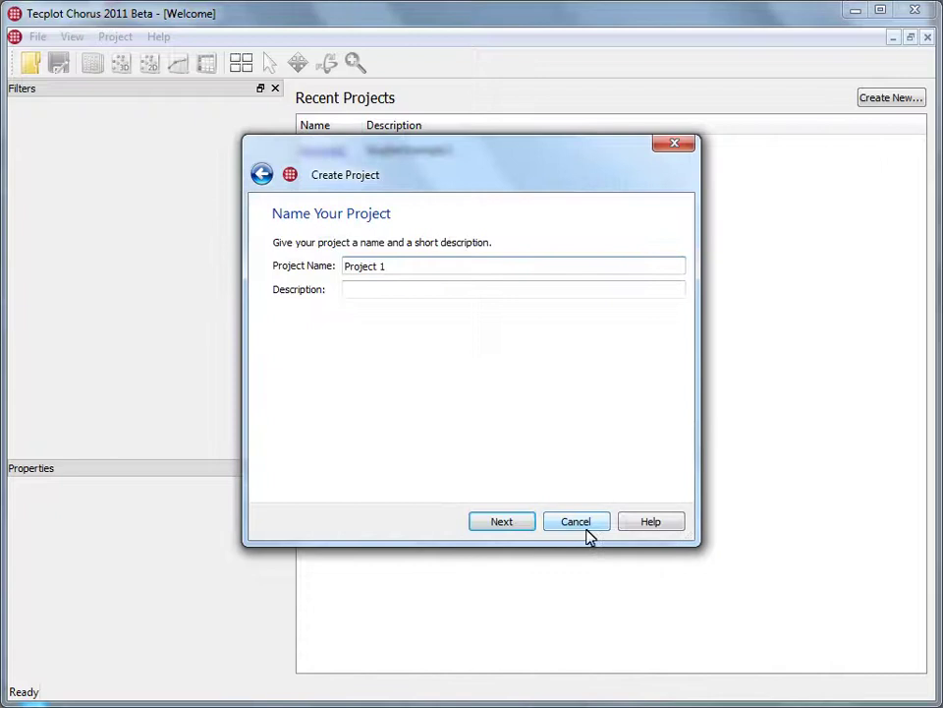
- Name the project 'Blades Optimization' with description 'Using Fluent 12.1' and continue
text(Blades Optimization)
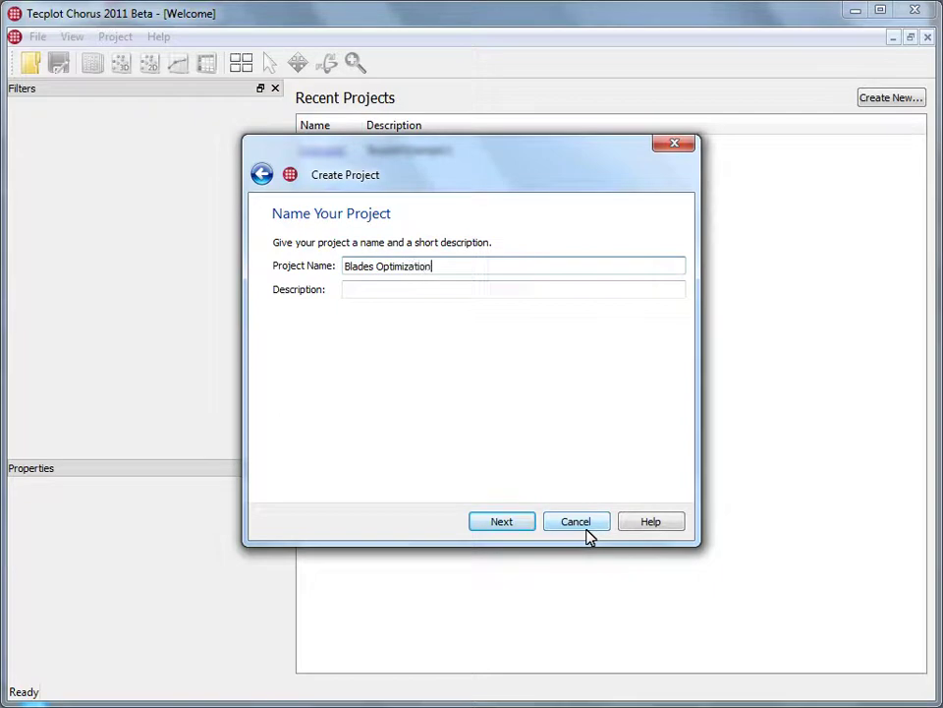
key(Tab)
text(Using)
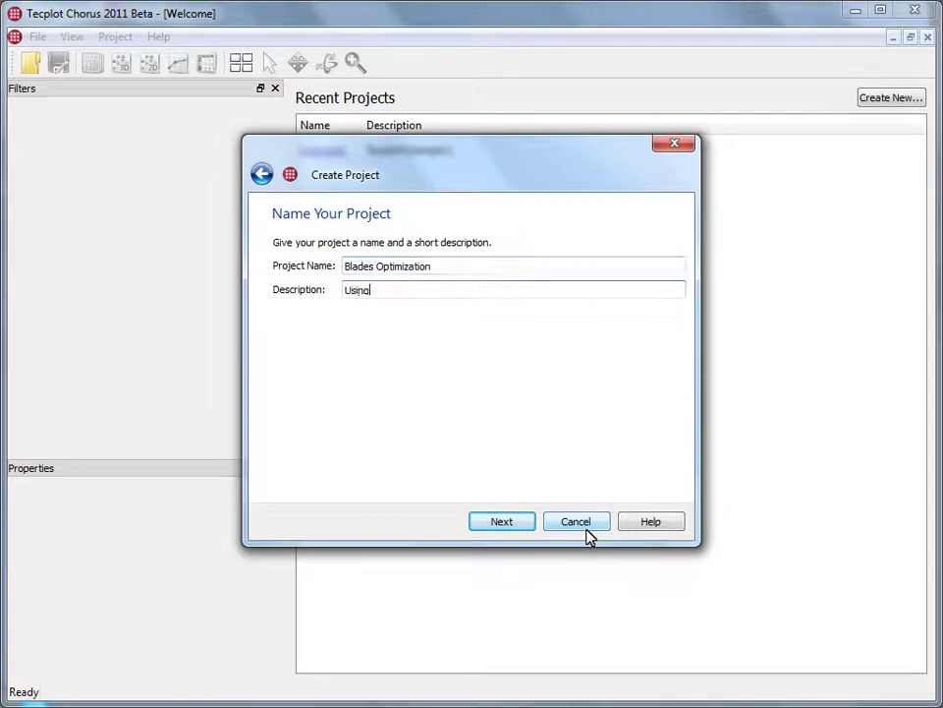
text( Fluent)
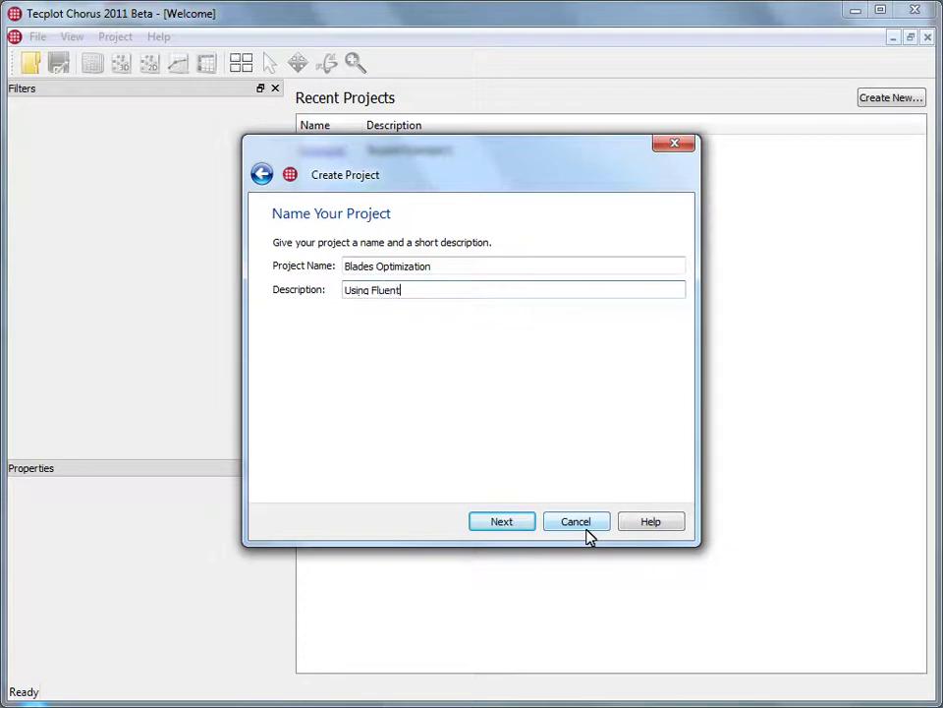
text( 12.1)
click(528, 524)
- Use the File Crawler importer with Unsteady_Blade_optimization as the root folder
click(330, 283)
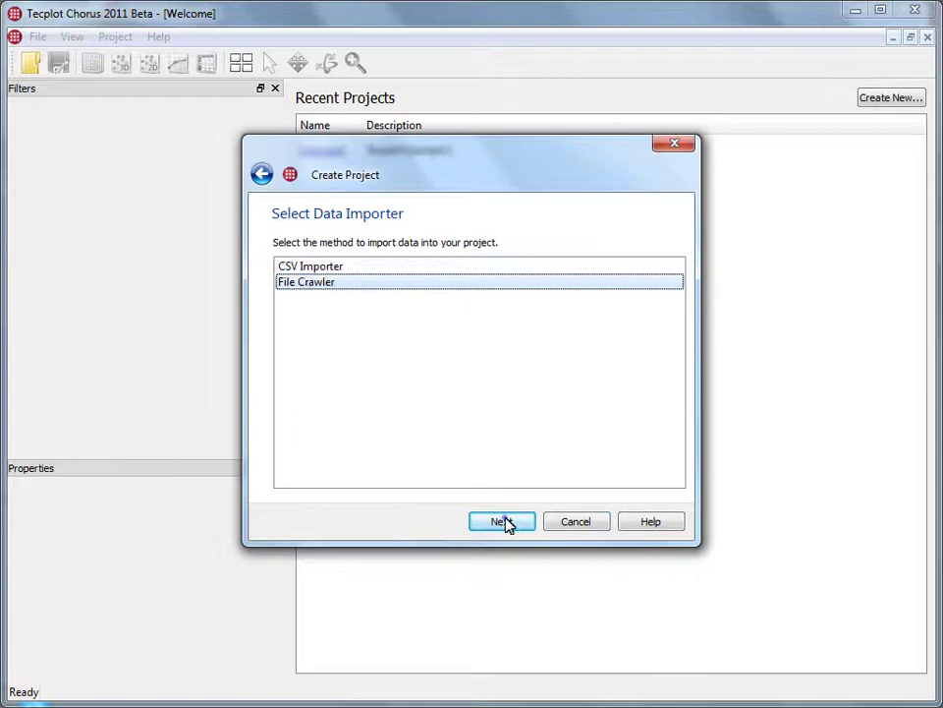
click(508, 523)
click(647, 268)
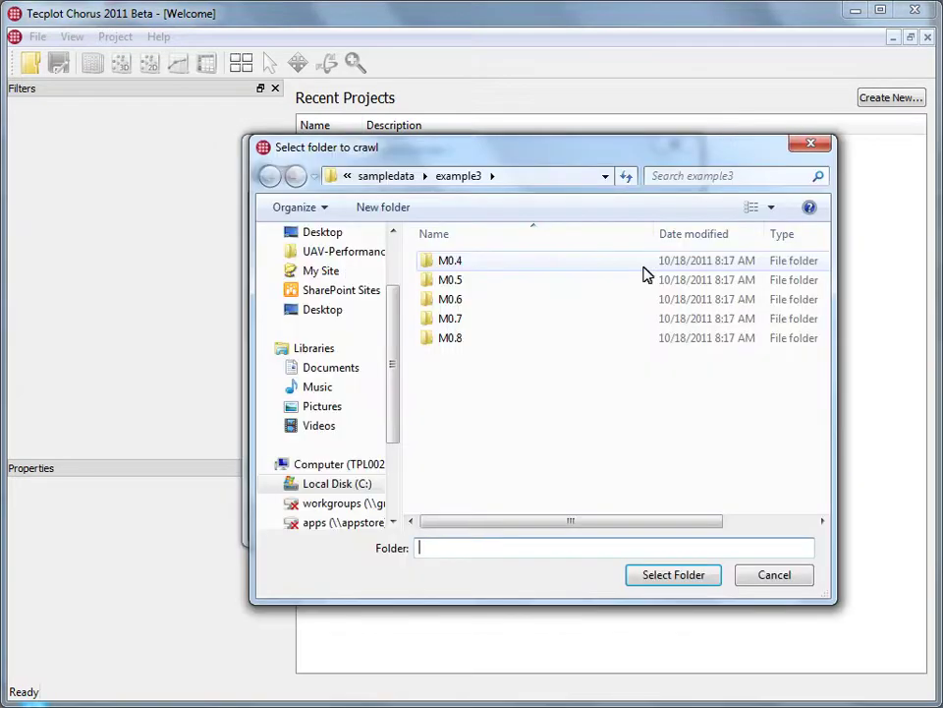
click(350, 310)
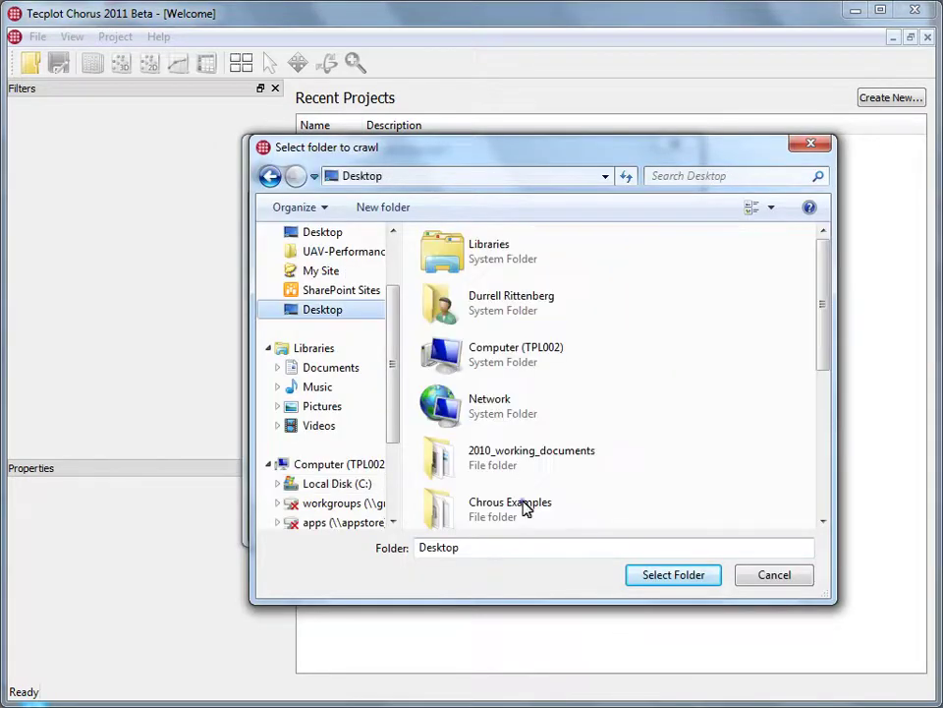
double_click(525, 504)
double_click(470, 320)
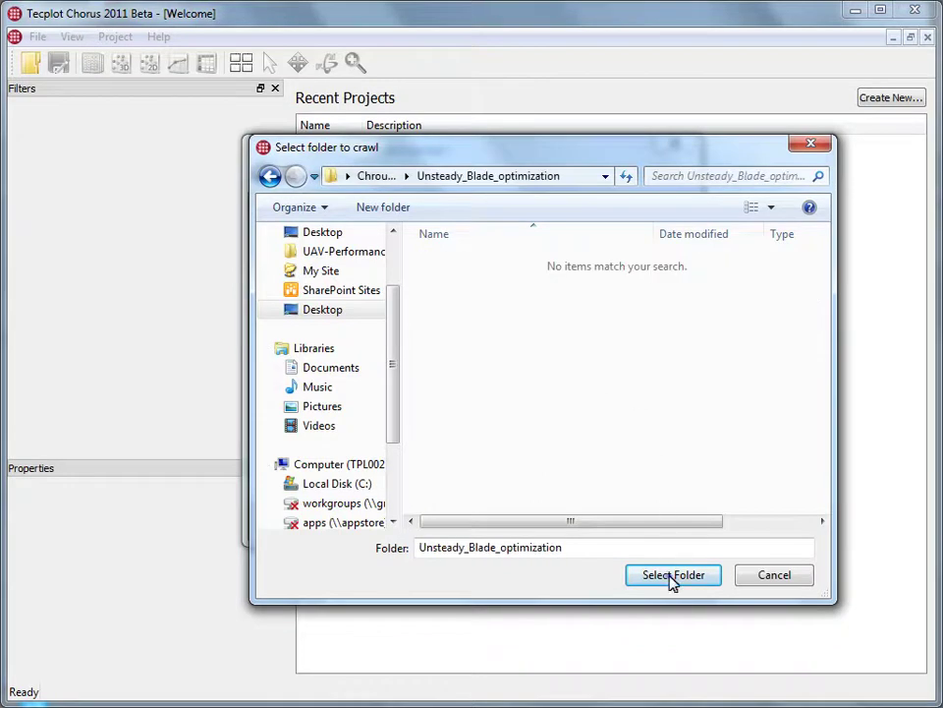
click(673, 577)
- Define the data source names Blade and time
click(503, 521)
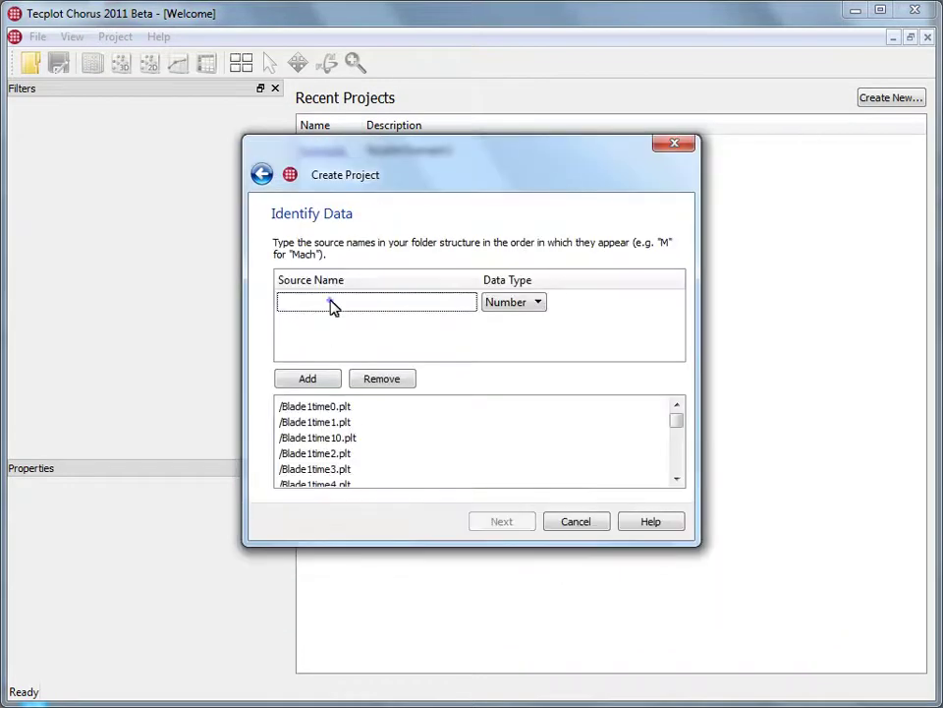
text(Blade)
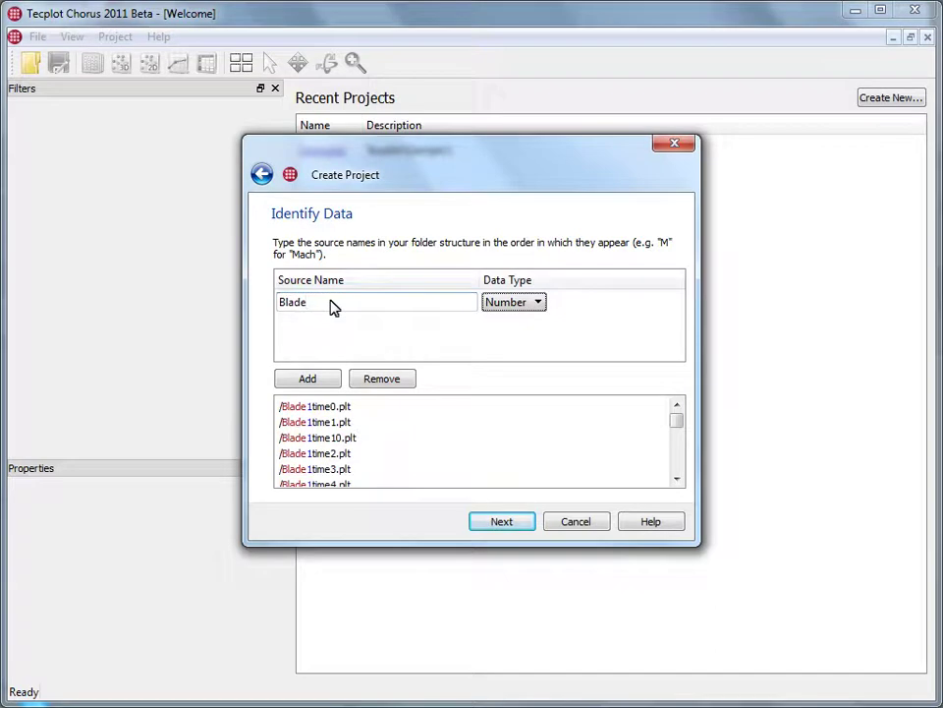
key(Tab)
text(Tim)
key(BackSpace)
key(BackSpace)
key(BackSpace)
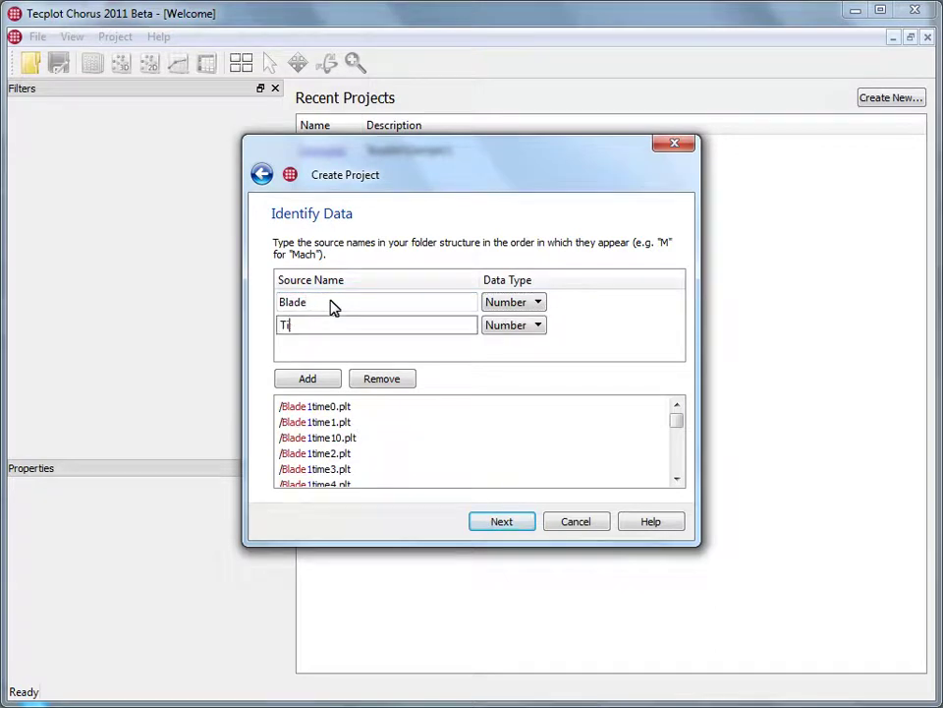
text(time)
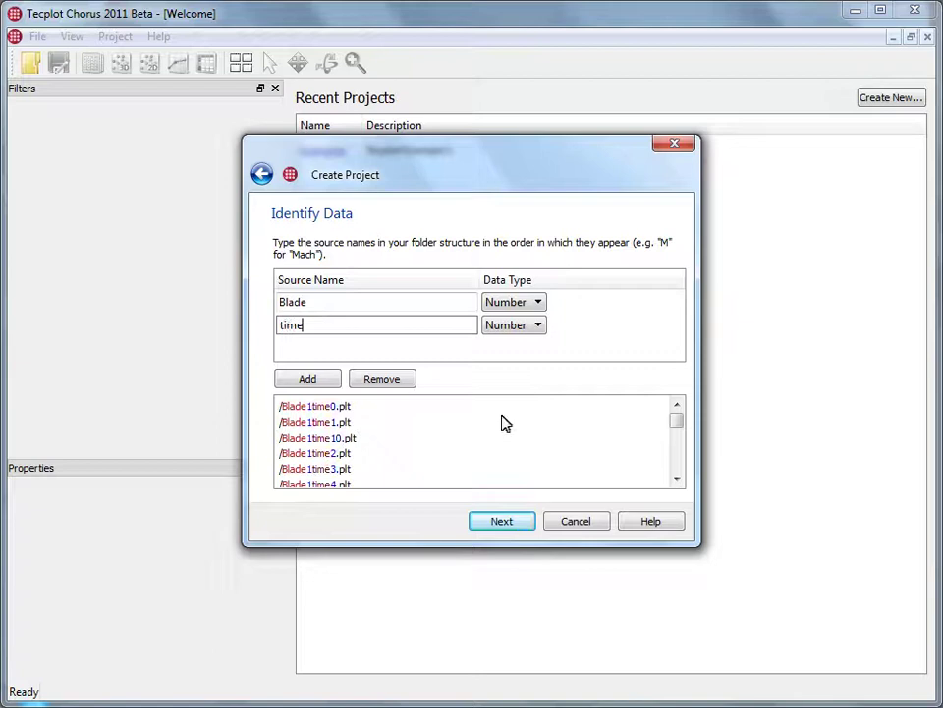
- Link *.plt files tagged 'Data File' and rename the time source to TimeStep
click(512, 521)
click(404, 311)
text(*.plt)
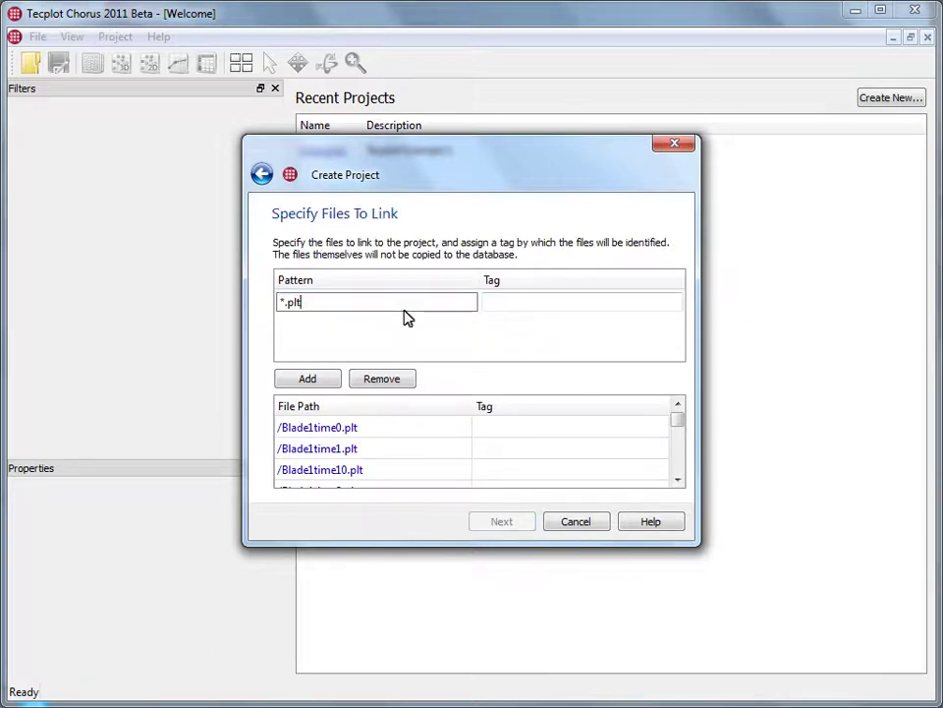
key(Tab)
text(Datra)
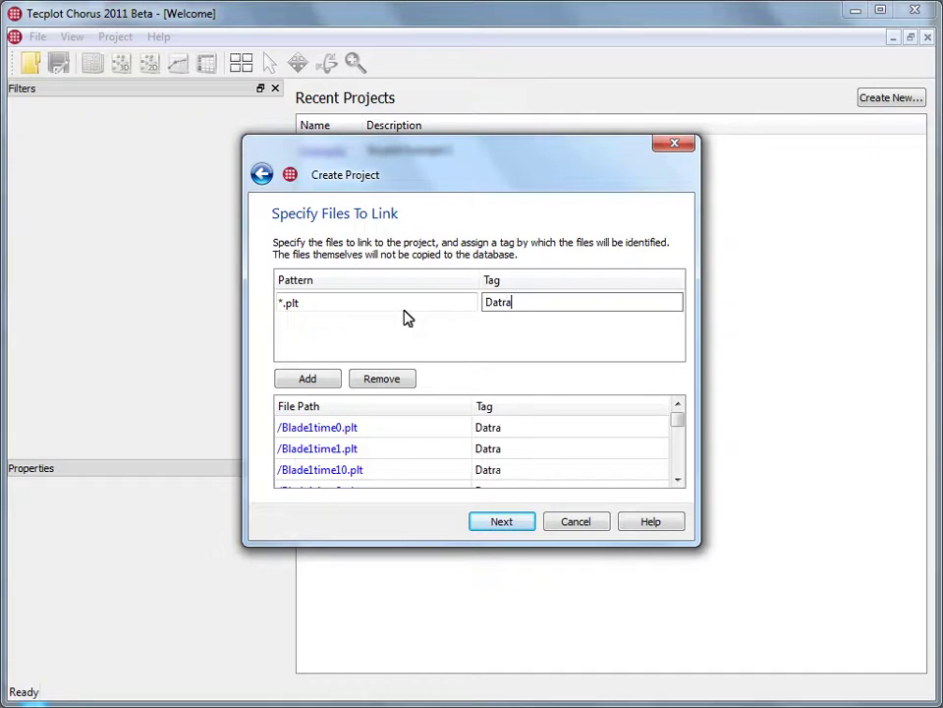
key(BackSpace)
key(BackSpace)
text(a File)
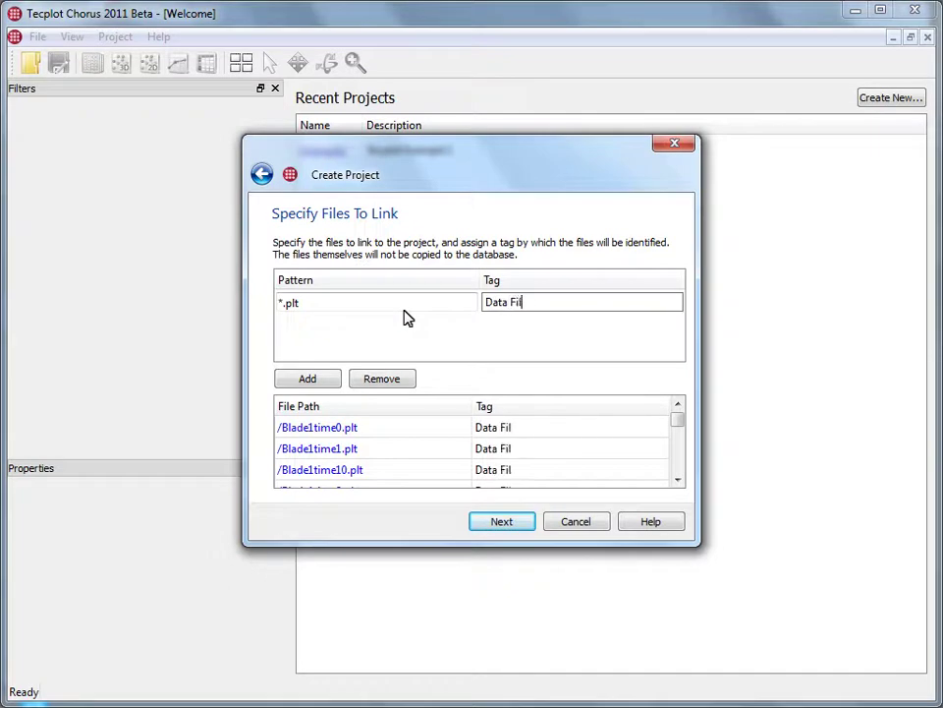
click(506, 524)
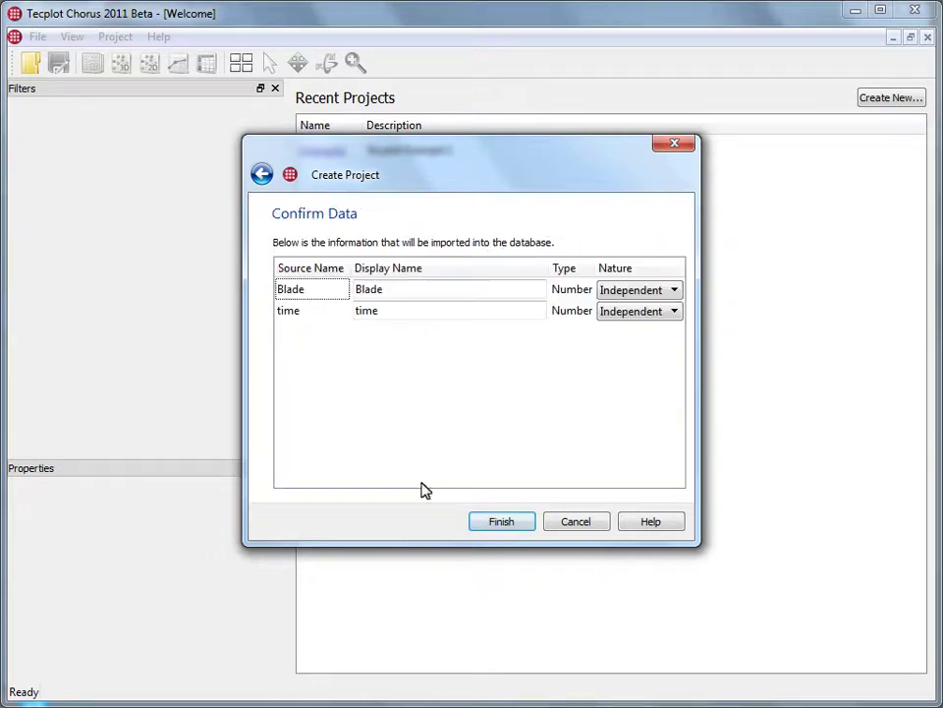
click(389, 311)
text(TimeStep)
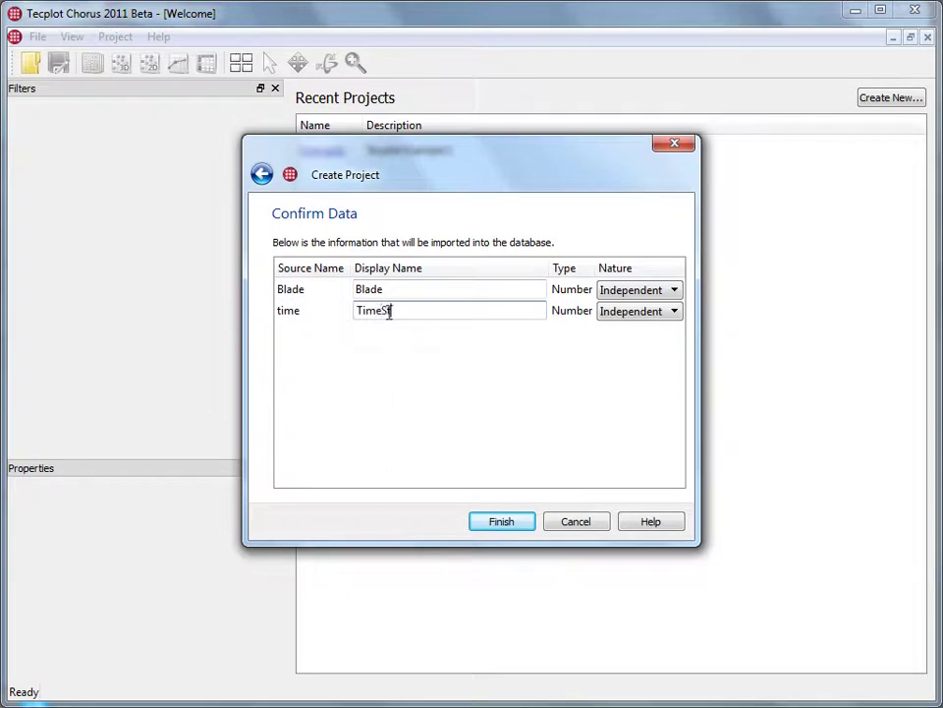
- Finish the project wizard and select case 19 in the Blades Optimization table
click(503, 522)
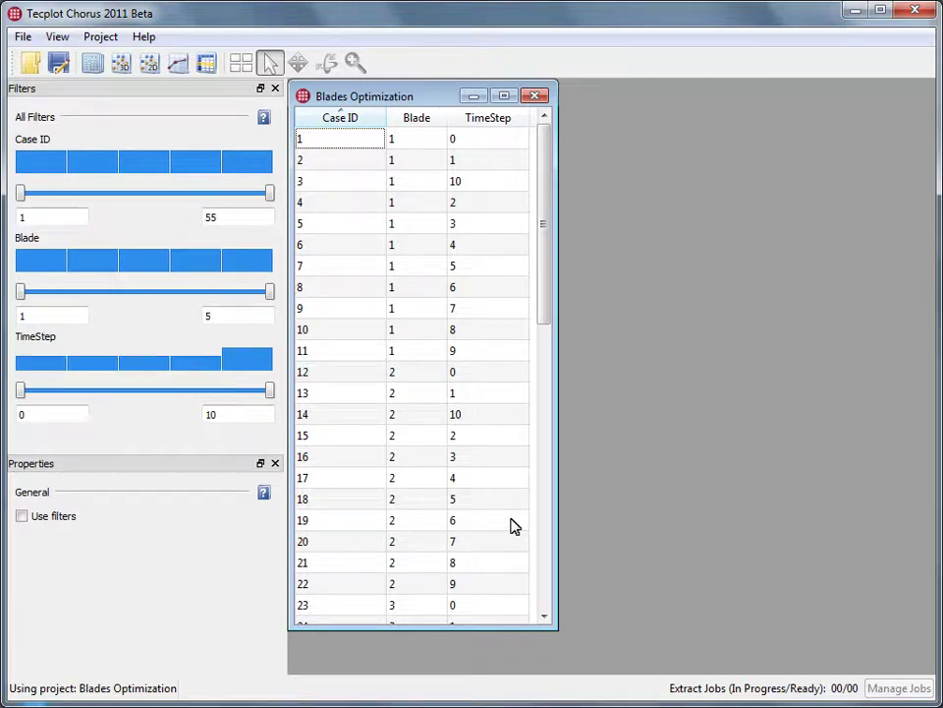
click(511, 524)
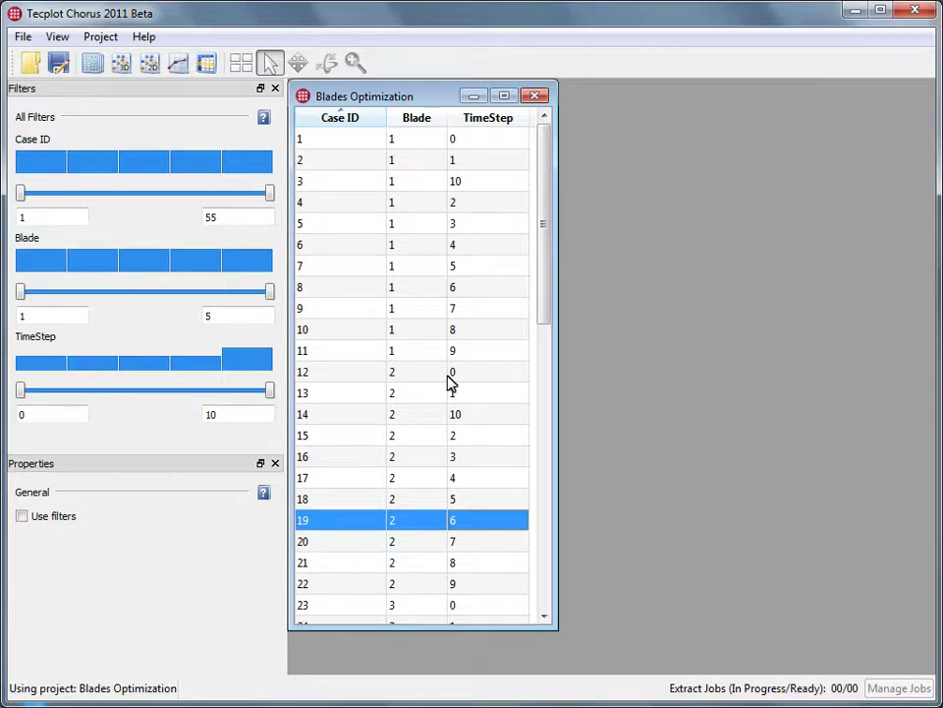
- View case 12's data in Tecplot 360 using the terer.sty style template
right_click(448, 375)
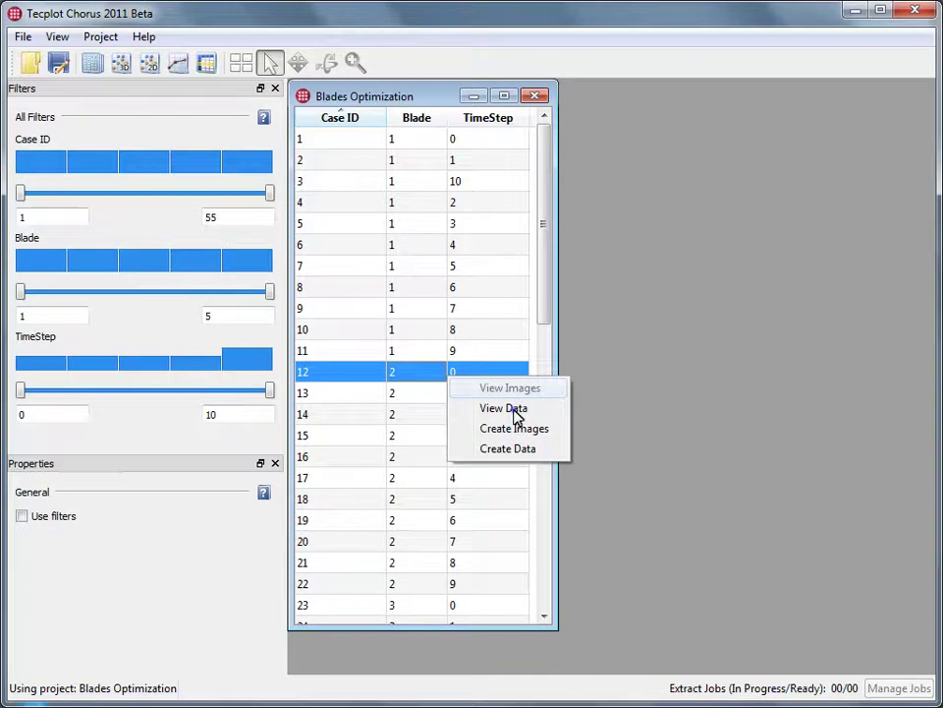
click(517, 420)
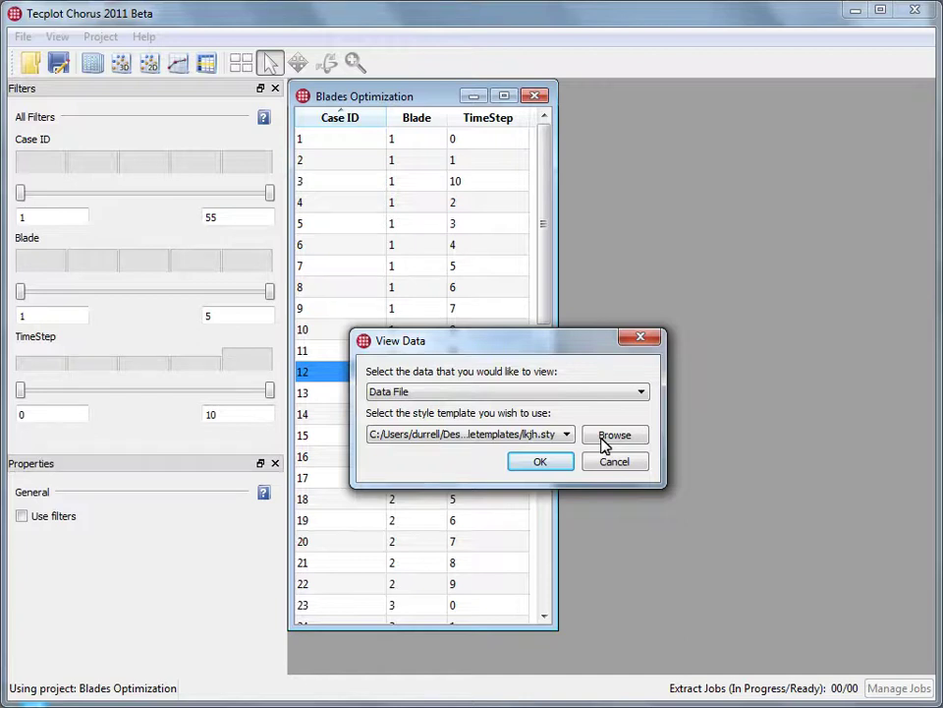
click(605, 443)
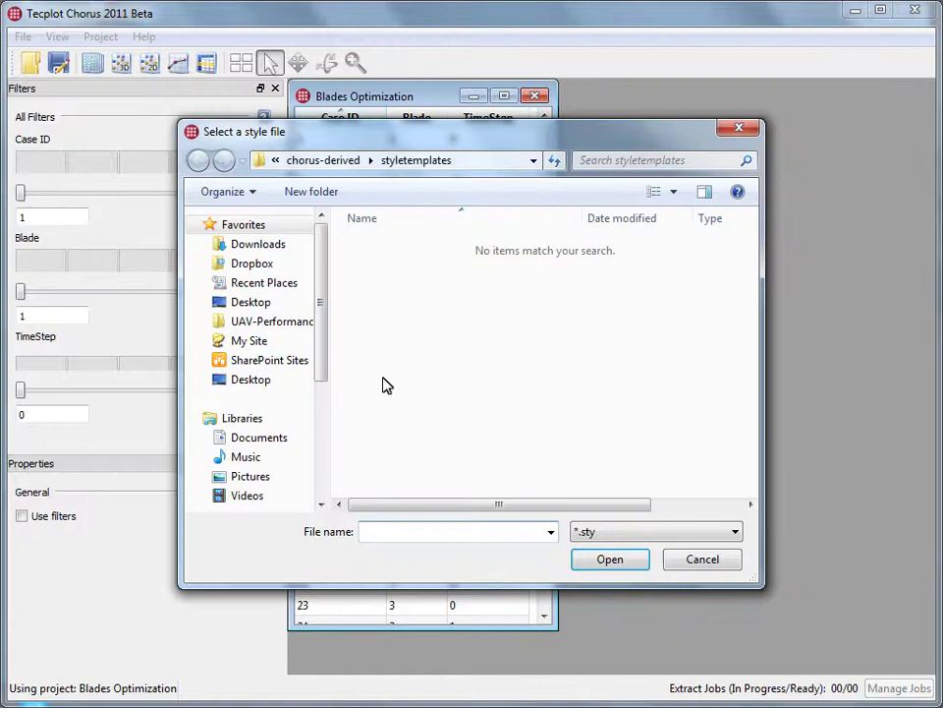
click(300, 163)
click(316, 165)
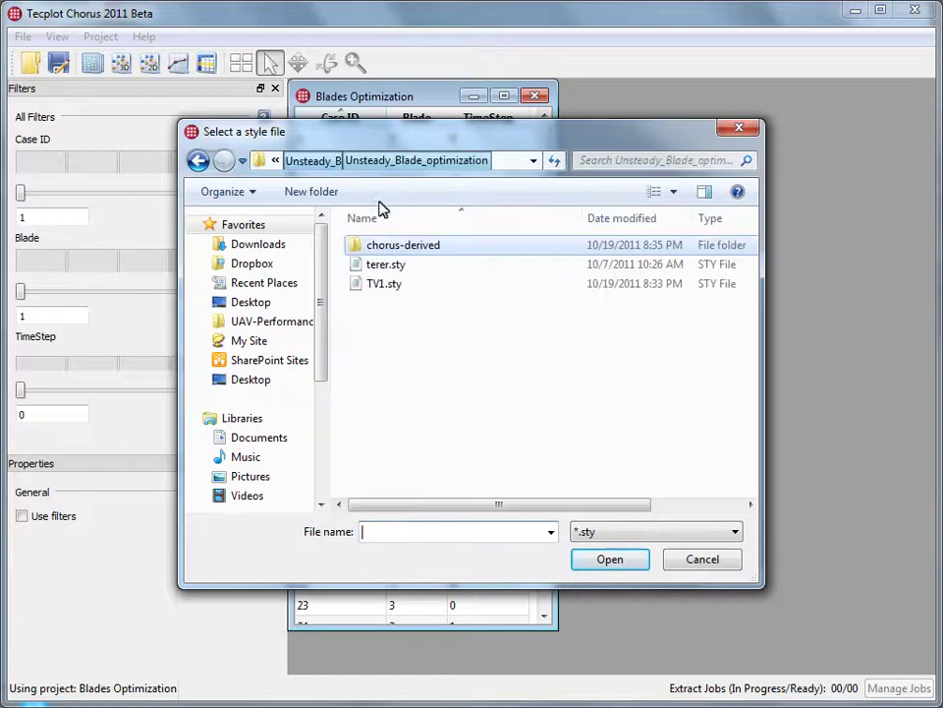
click(386, 268)
click(614, 559)
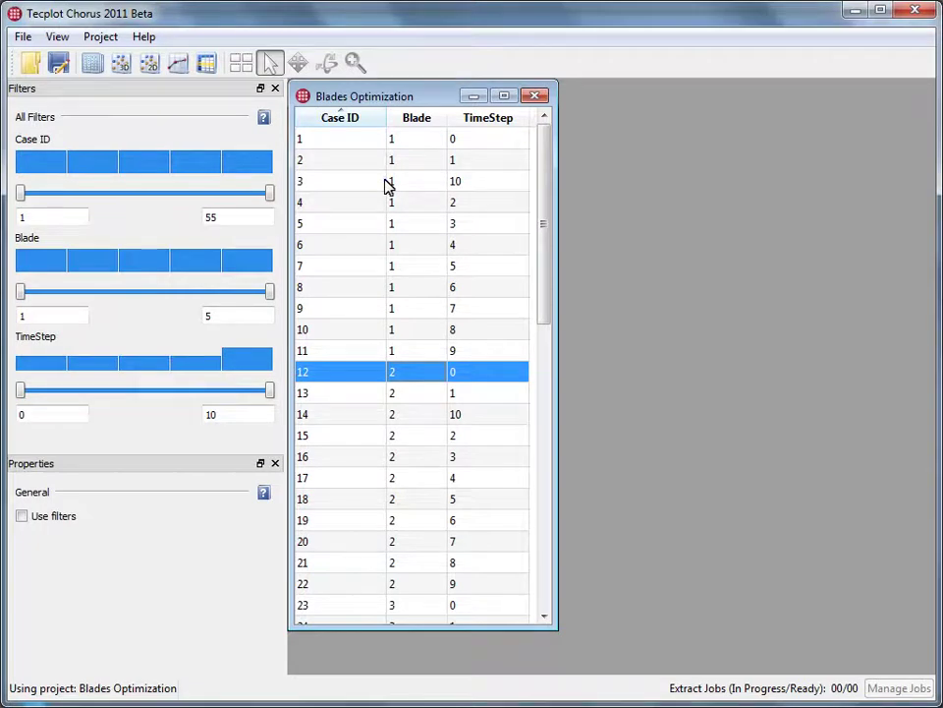
- Select all cases in the table and start creating images for them
click(388, 187)
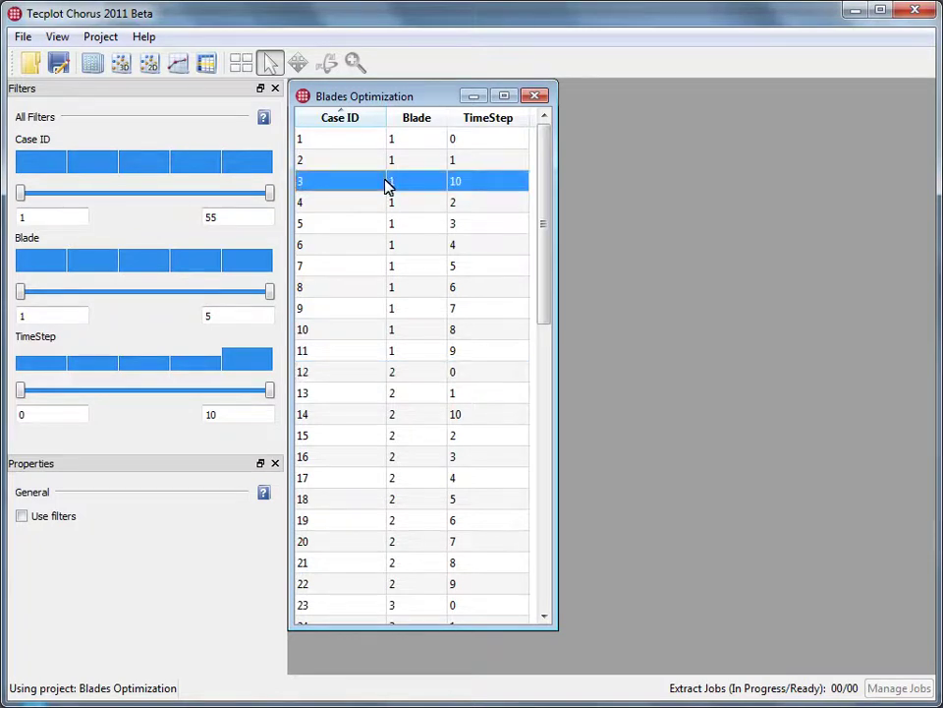
key(ctrl+a)
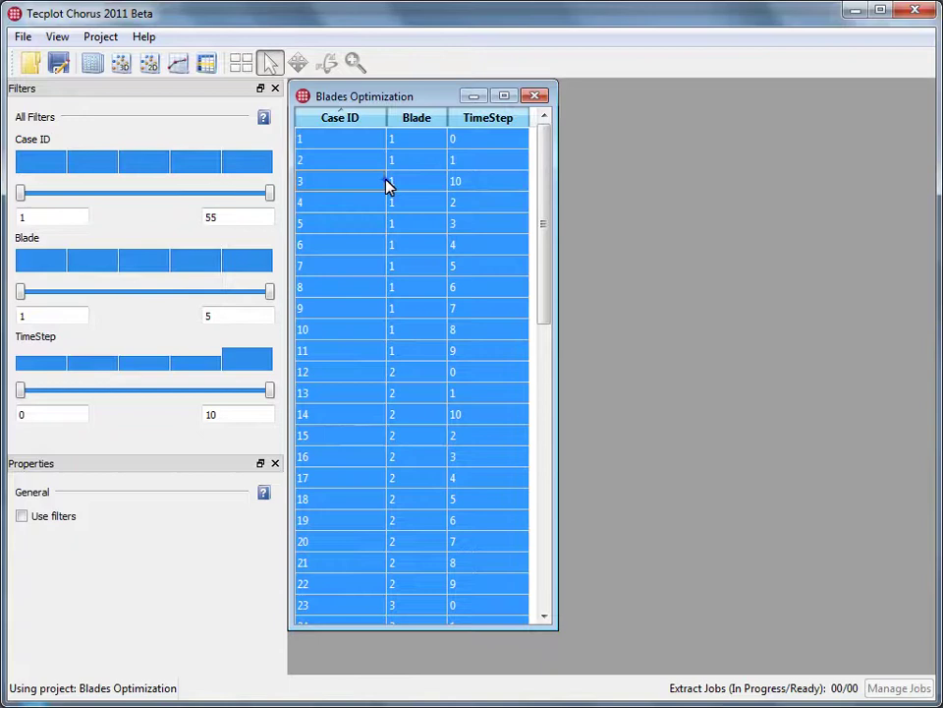
right_click(386, 186)
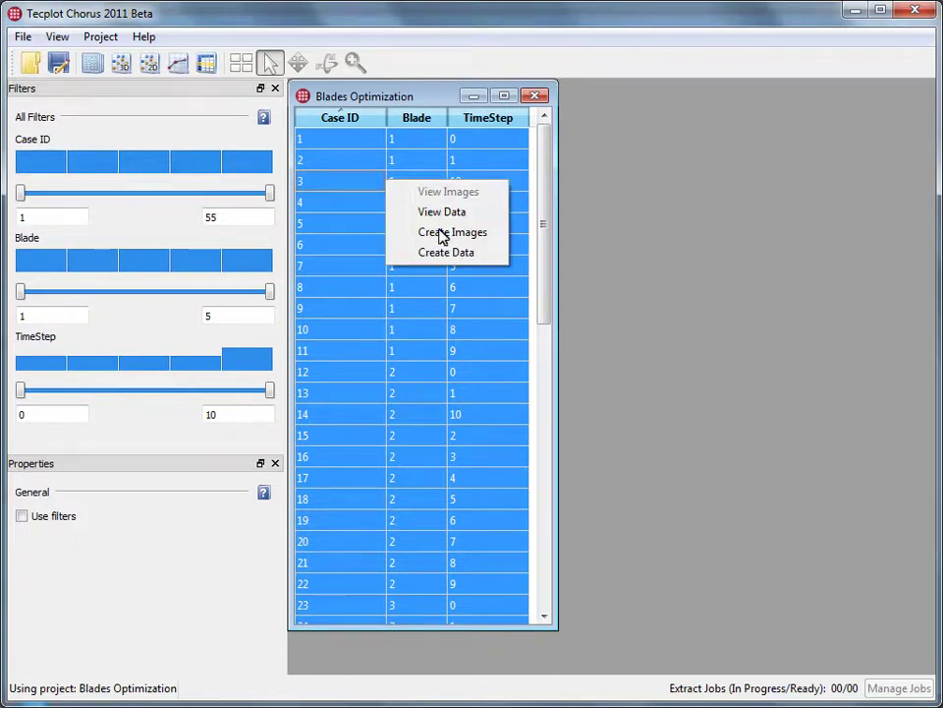
click(440, 234)
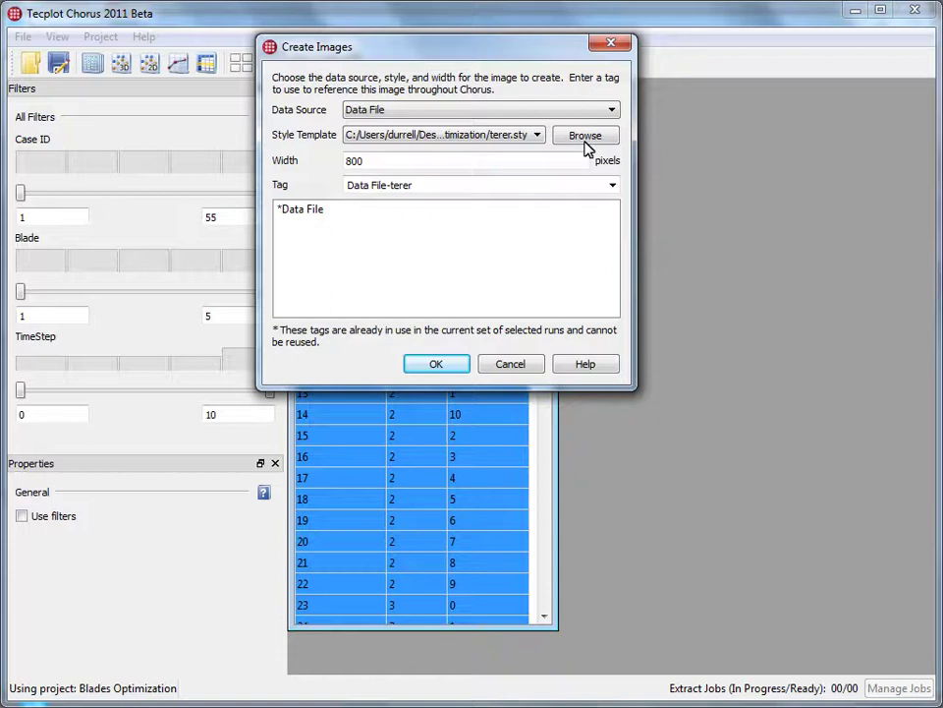
- Choose the terer.sty style for the PNG images, confirm, and show the Manage Jobs list
click(586, 143)
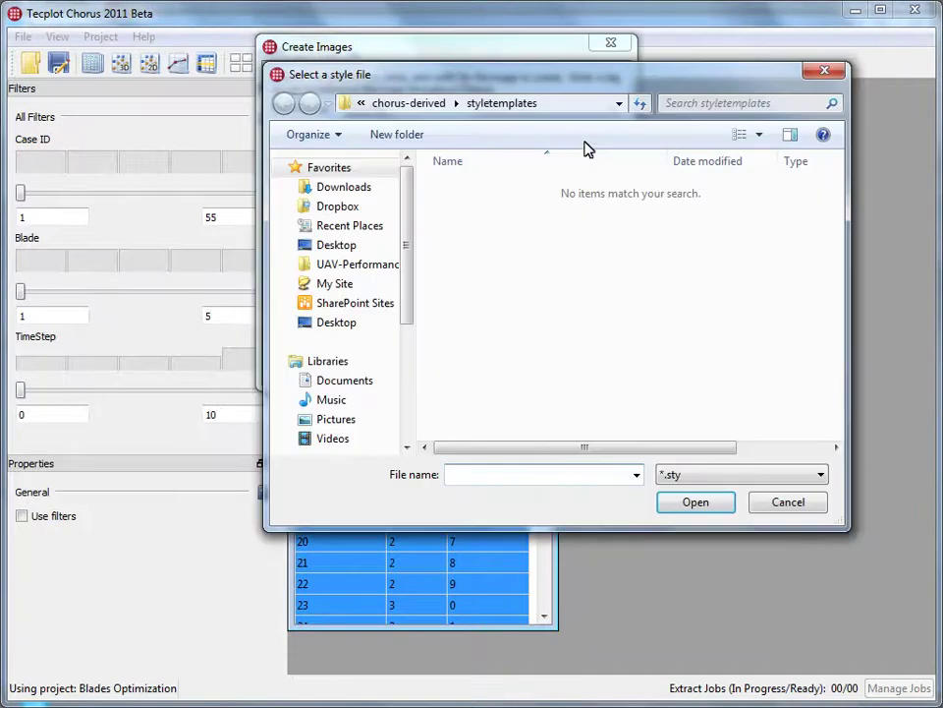
click(394, 104)
click(397, 108)
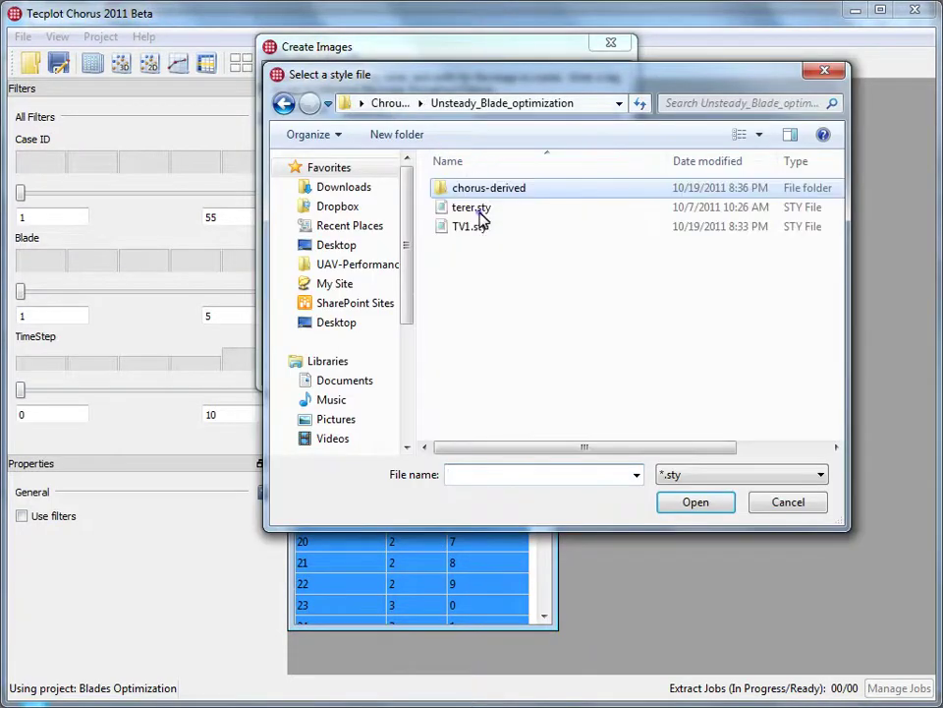
click(480, 208)
click(697, 505)
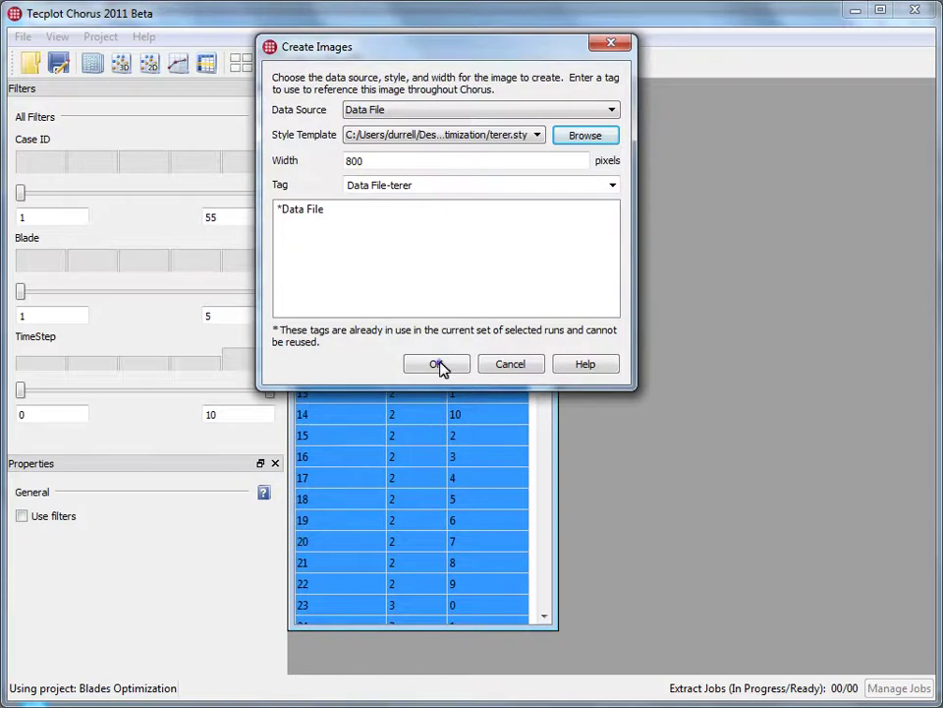
click(437, 362)
click(896, 688)
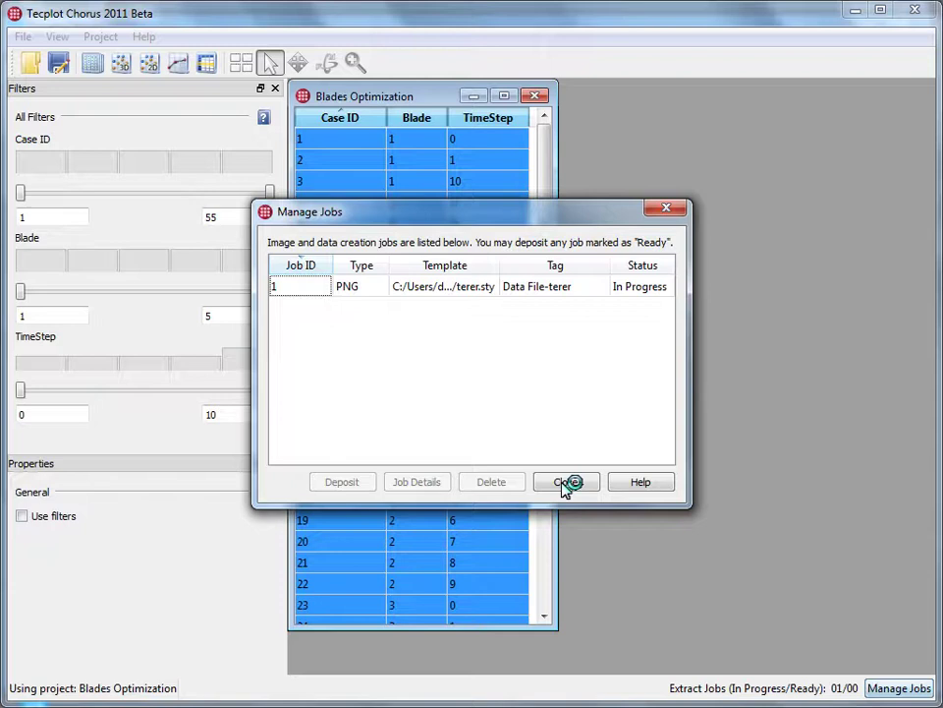
- Close the Manage Jobs dialog while the image job keeps running
click(567, 482)
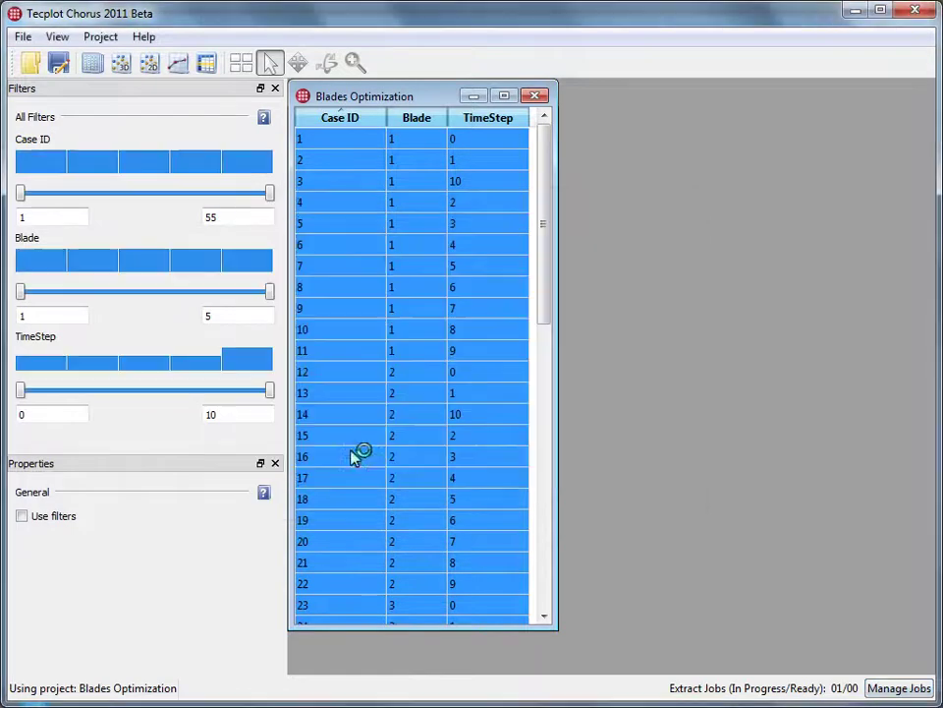
- Append output_totals.csv from the Chrous Examples folder, accepting the default root folder and file links
click(108, 44)
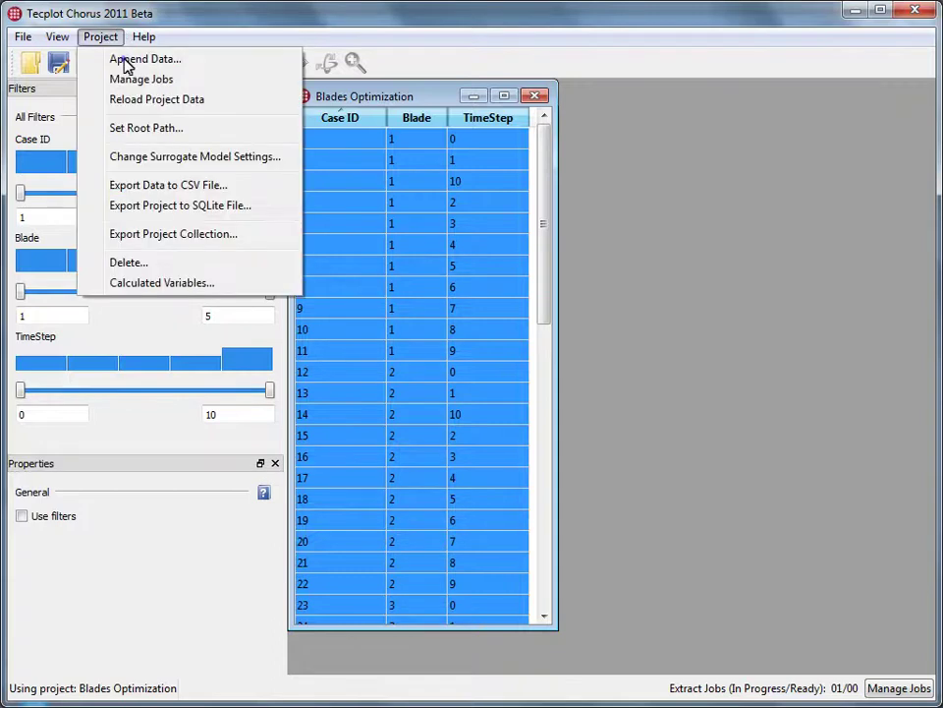
key(Escape)
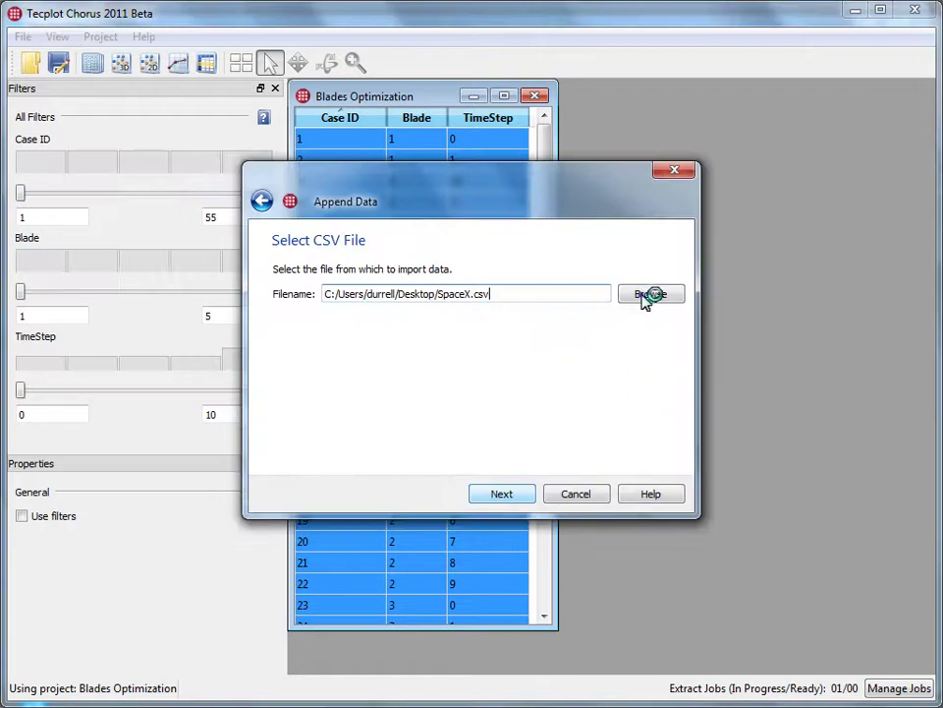
click(649, 295)
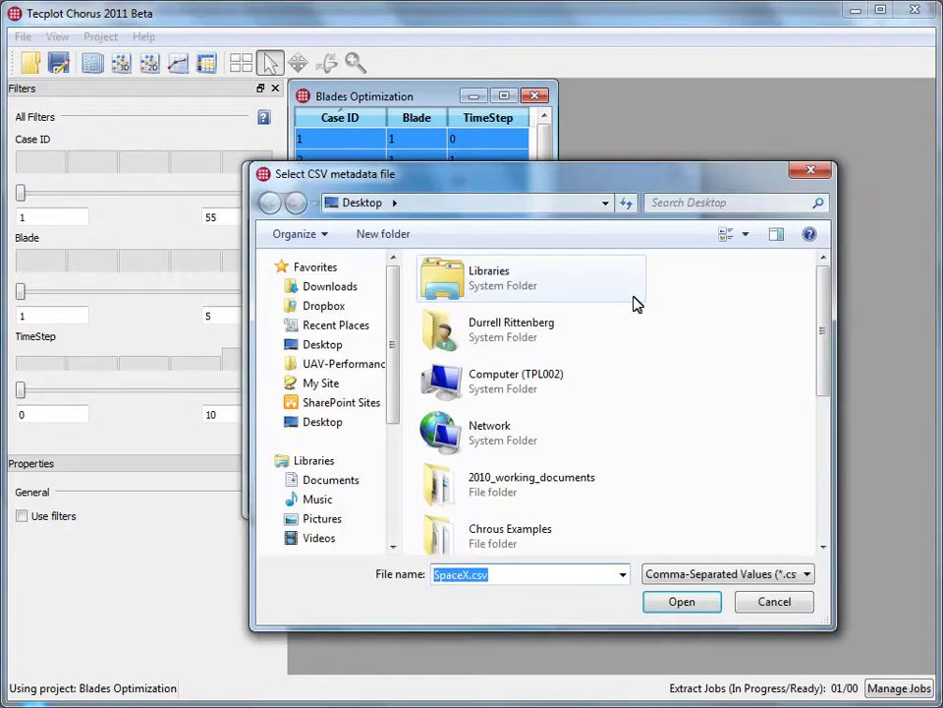
click(454, 535)
double_click(454, 535)
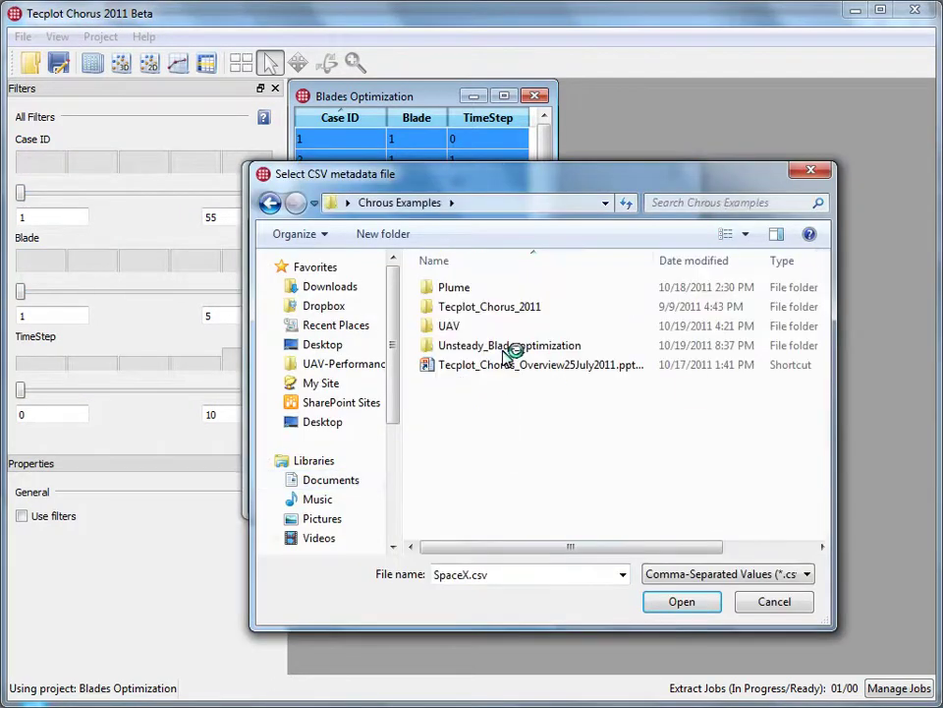
double_click(511, 343)
click(500, 346)
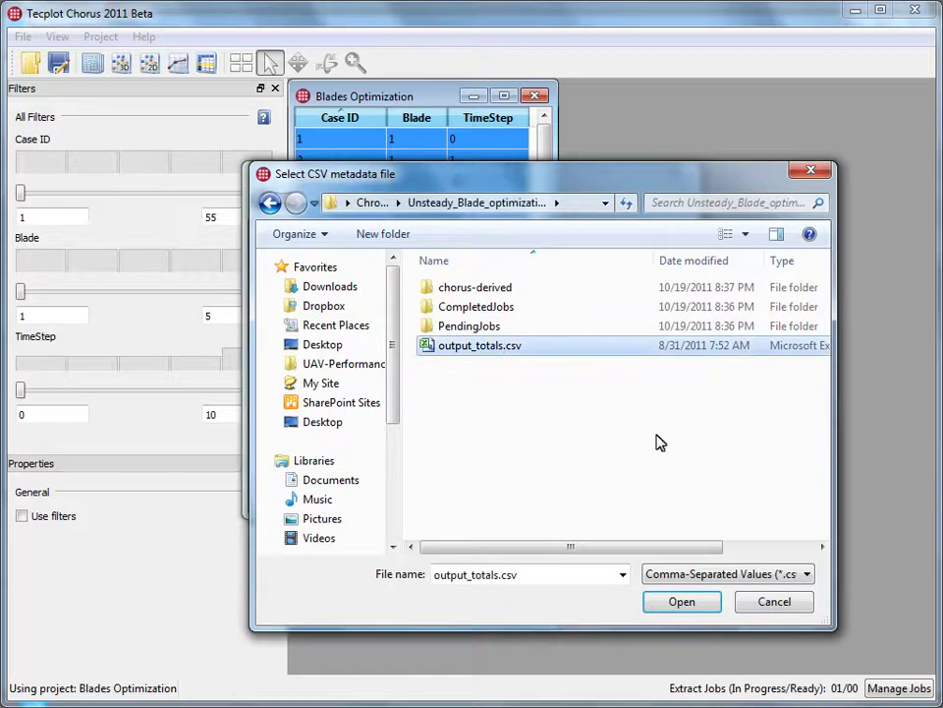
click(682, 601)
click(503, 494)
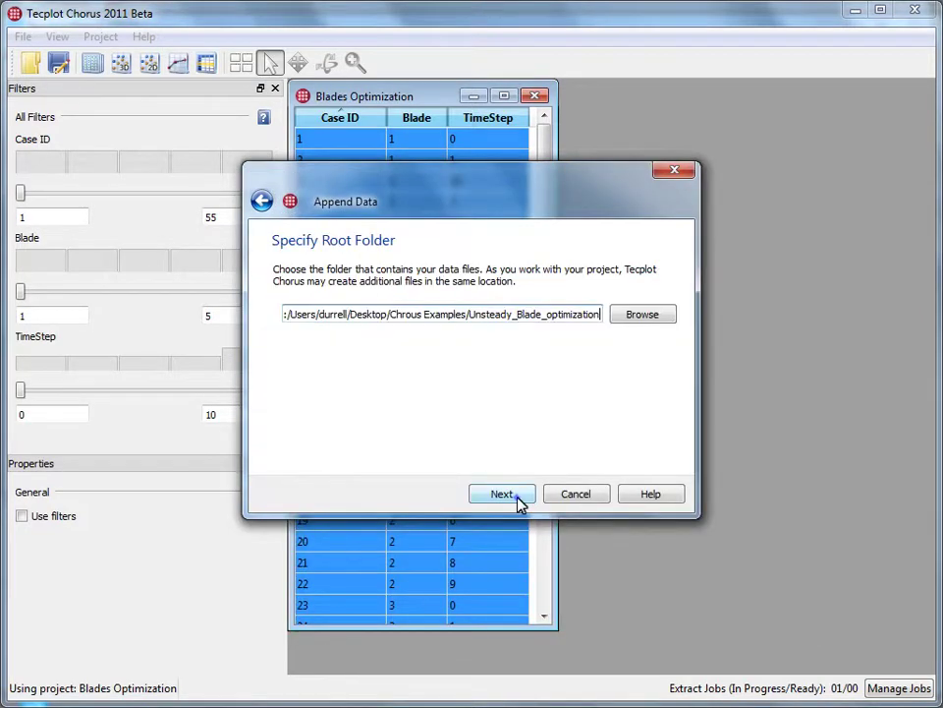
click(501, 495)
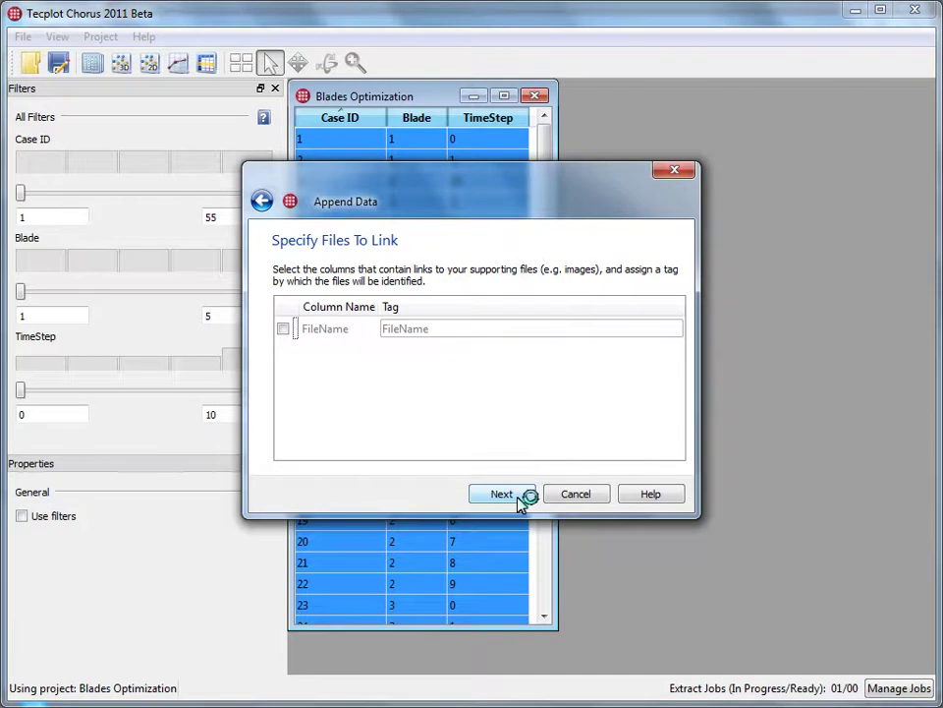
click(503, 494)
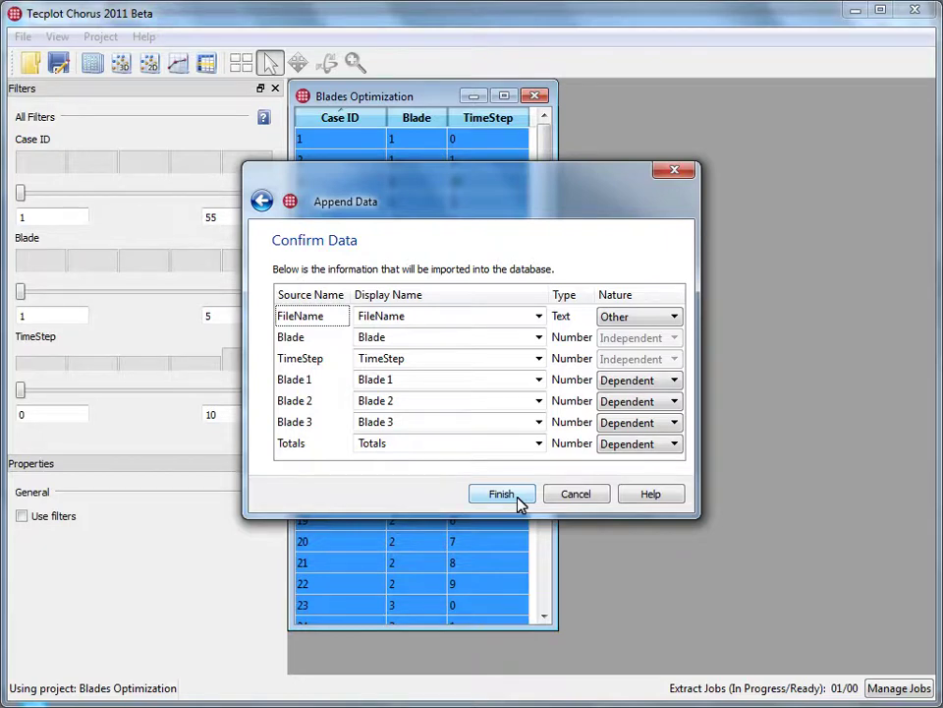
click(502, 495)
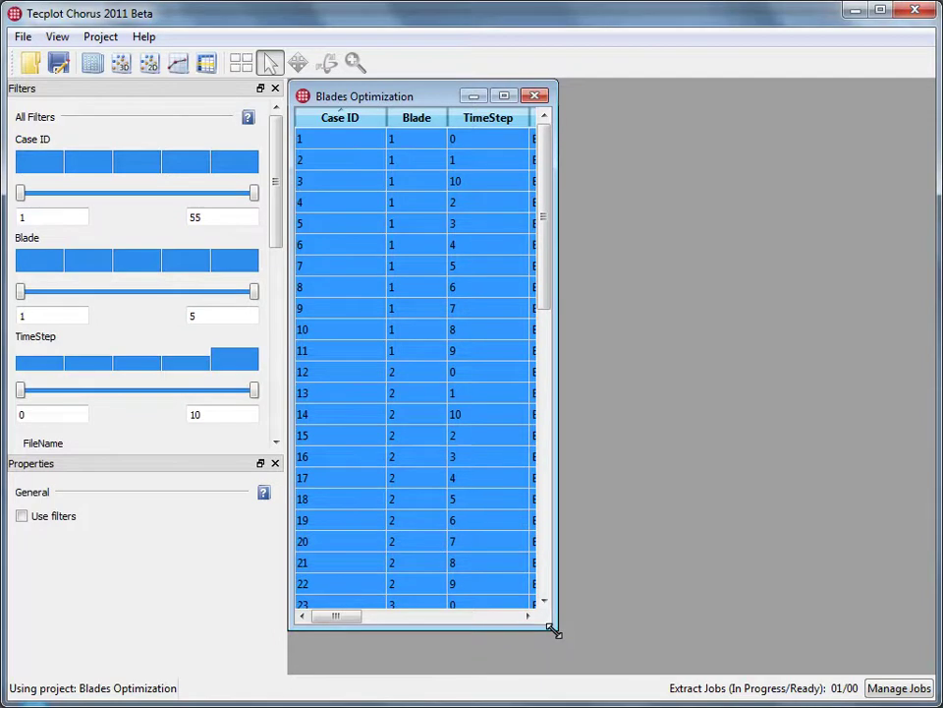
- Widen the Blades Optimization table and scroll right to reveal the FileName and Blade 1–3 columns
drag(554, 632, 894, 639)
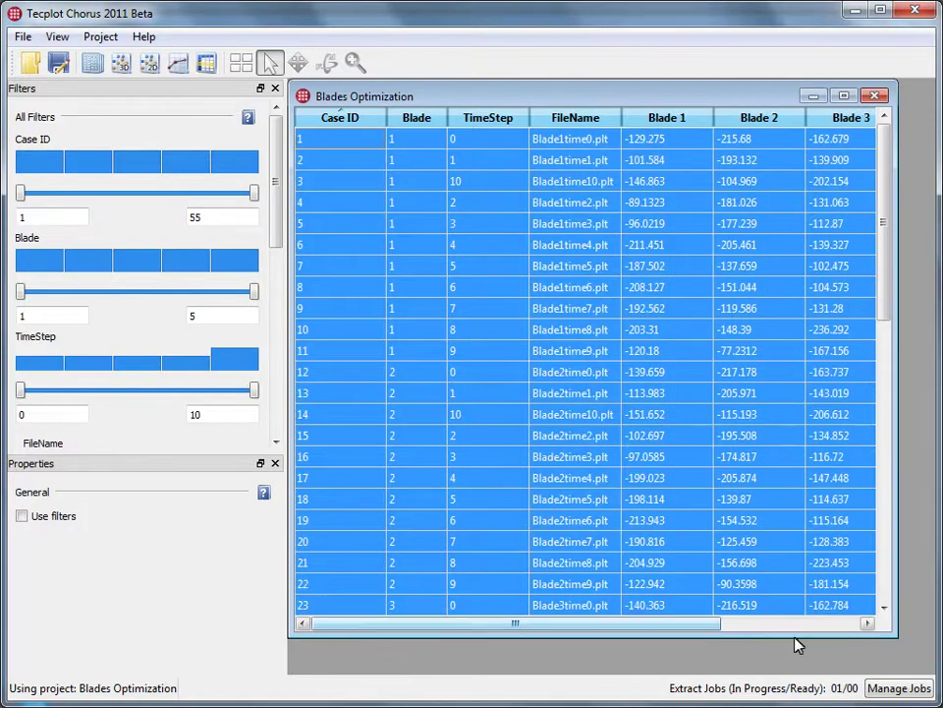
drag(500, 623, 448, 617)
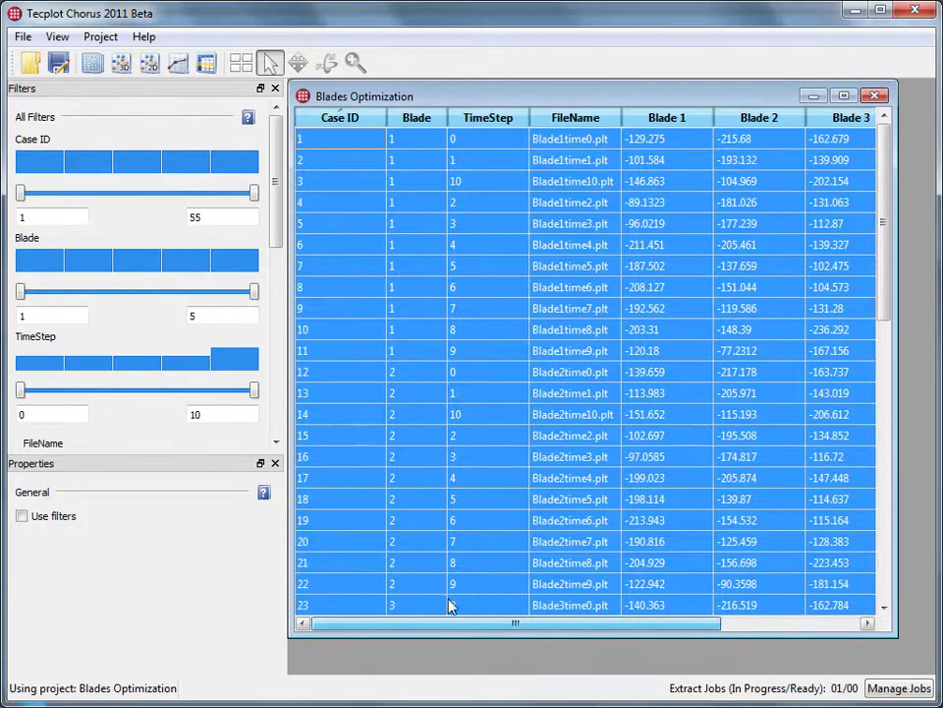
- Create a 3D scatter plot with Totals on the Z-axis and rotate it to a new angle
click(127, 69)
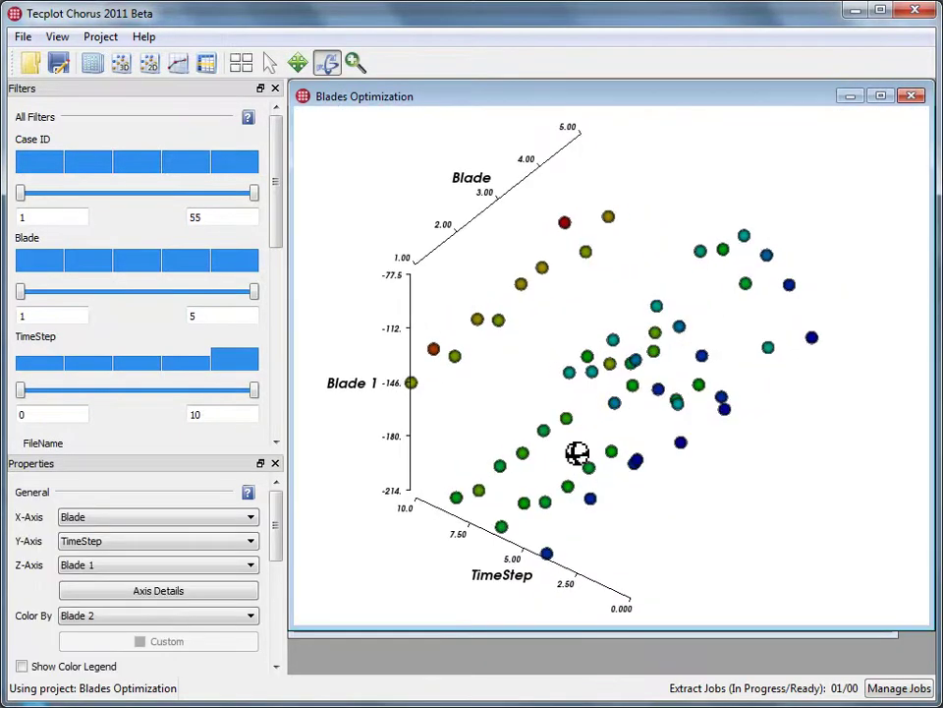
drag(576, 453, 501, 442)
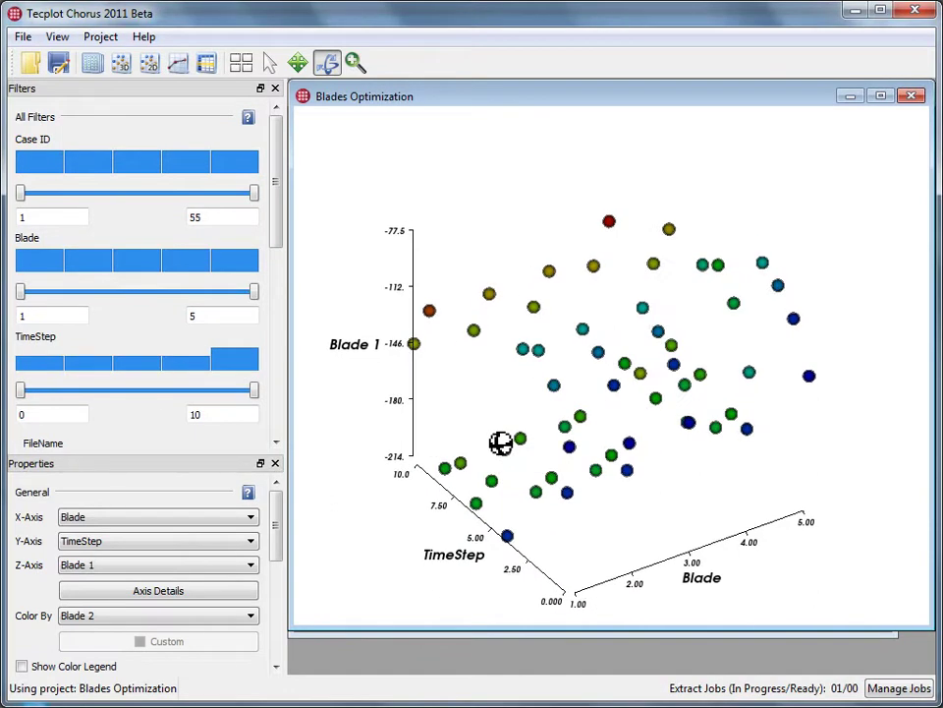
click(160, 568)
click(94, 674)
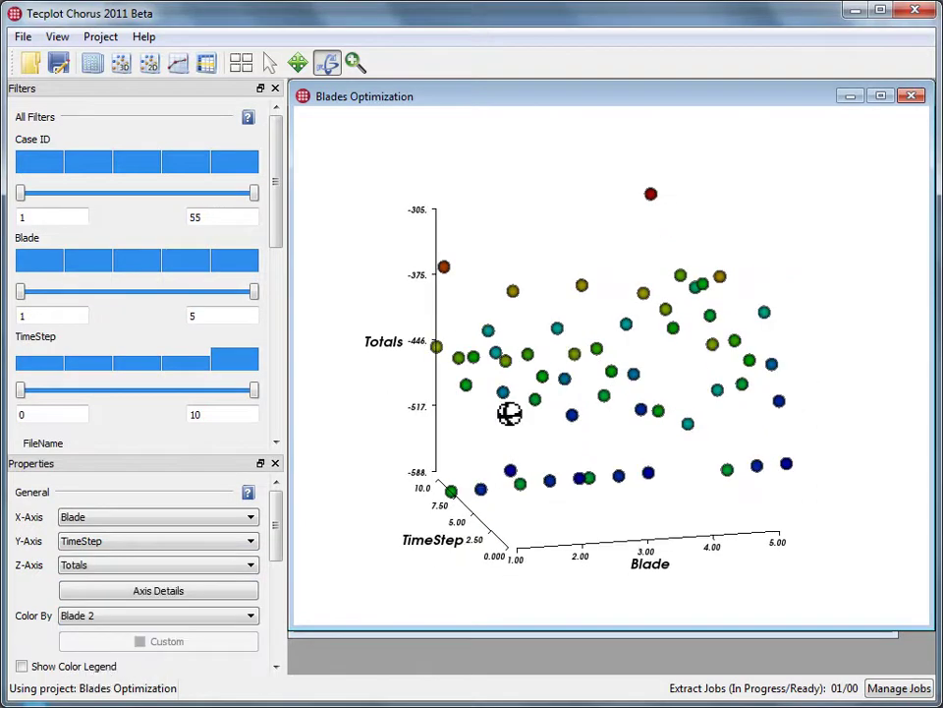
drag(509, 414, 678, 467)
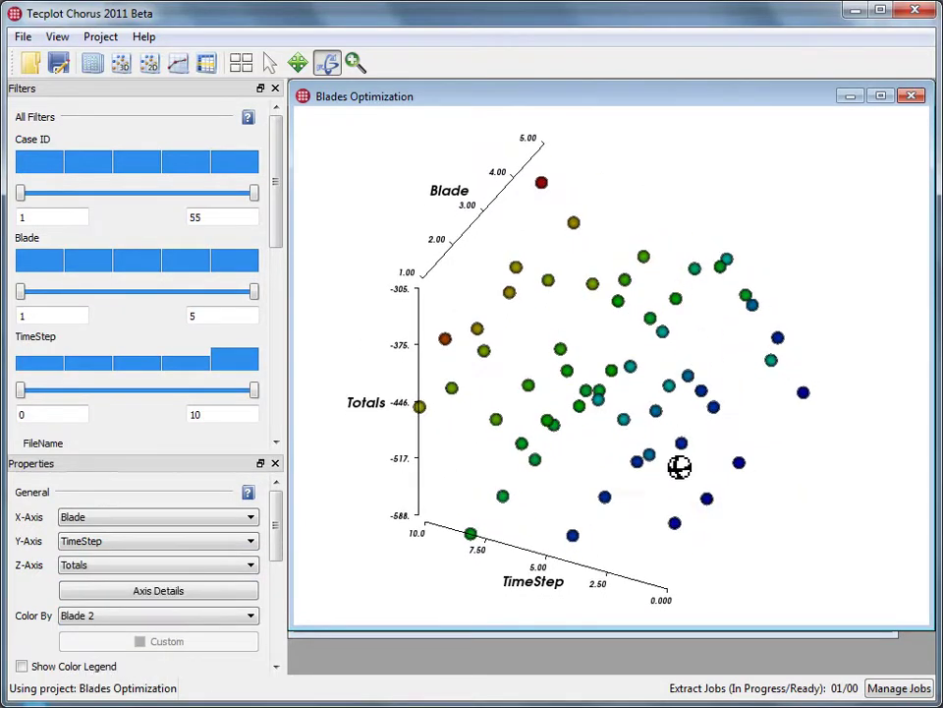
- Make a line plot of Totals versus TimeStep, grouped by Blade and sorted by TimeStep
click(182, 69)
click(209, 519)
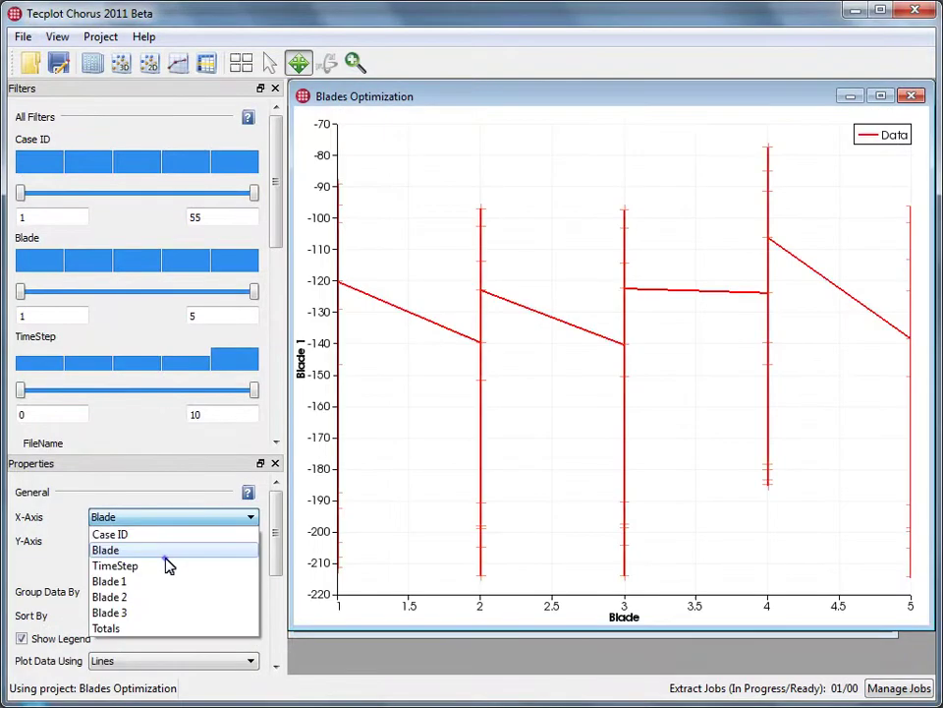
click(168, 566)
click(178, 549)
click(145, 651)
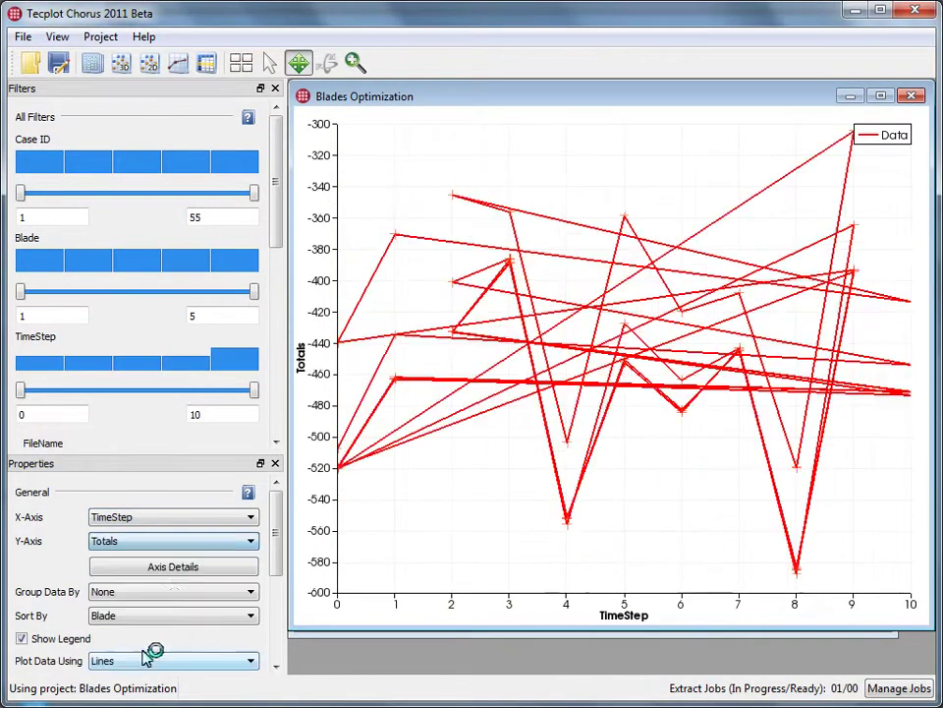
click(165, 593)
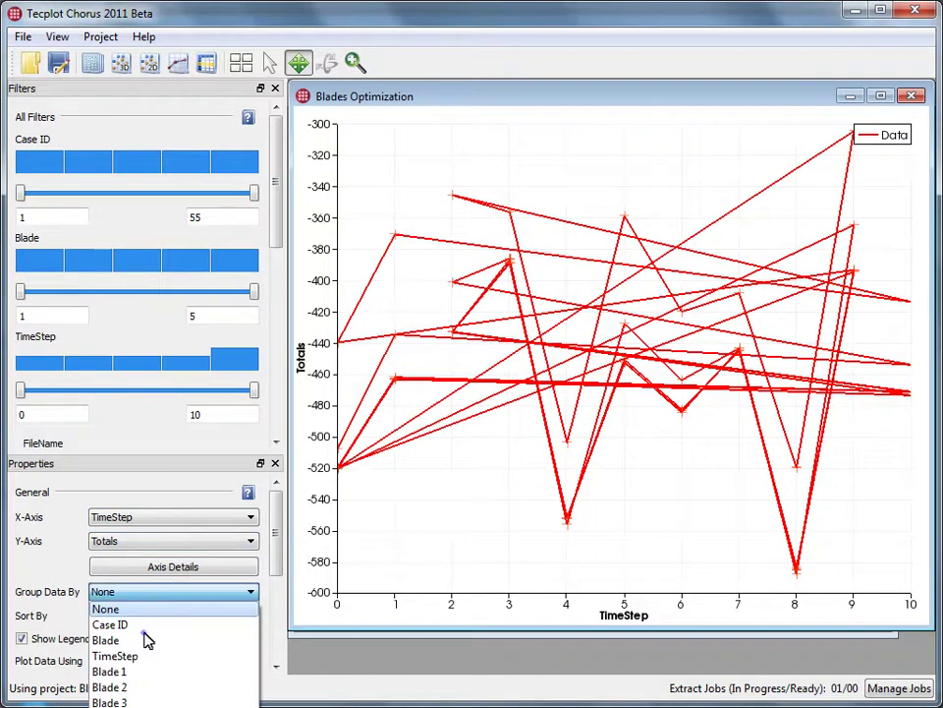
click(145, 639)
click(164, 616)
click(143, 664)
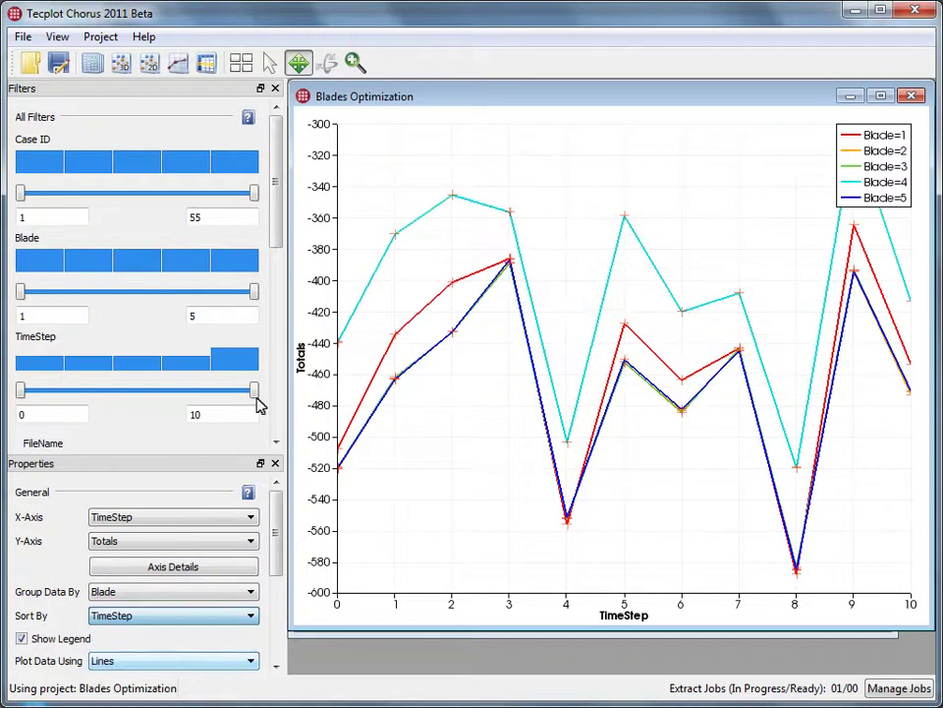
- Add a Quadratic Response Surface model on Blade and TimeStep and show its fit lines
click(270, 63)
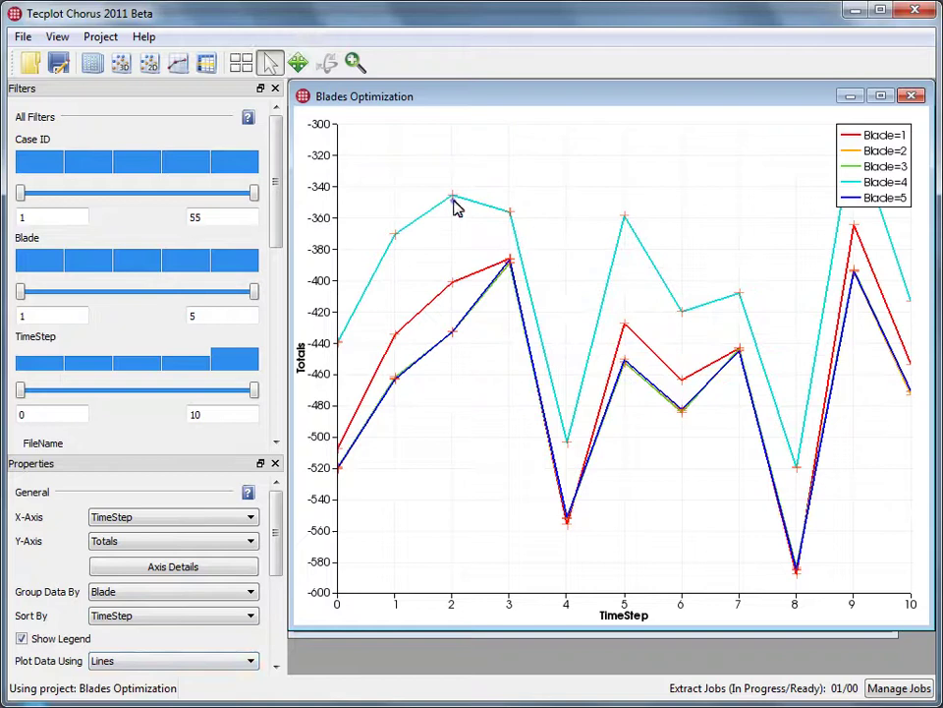
drag(278, 527, 266, 644)
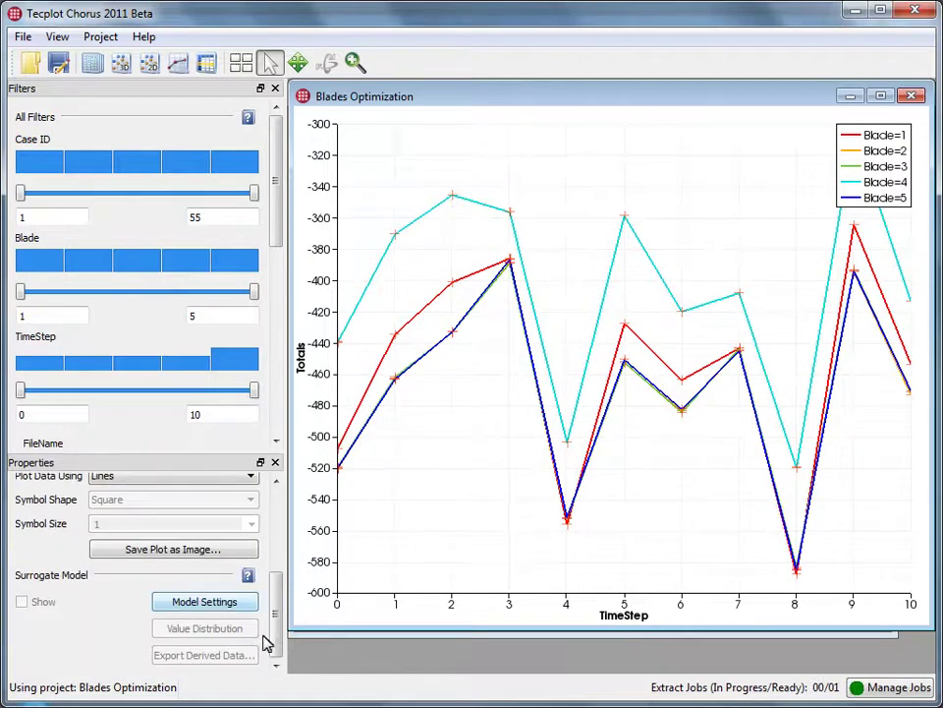
click(205, 601)
click(338, 324)
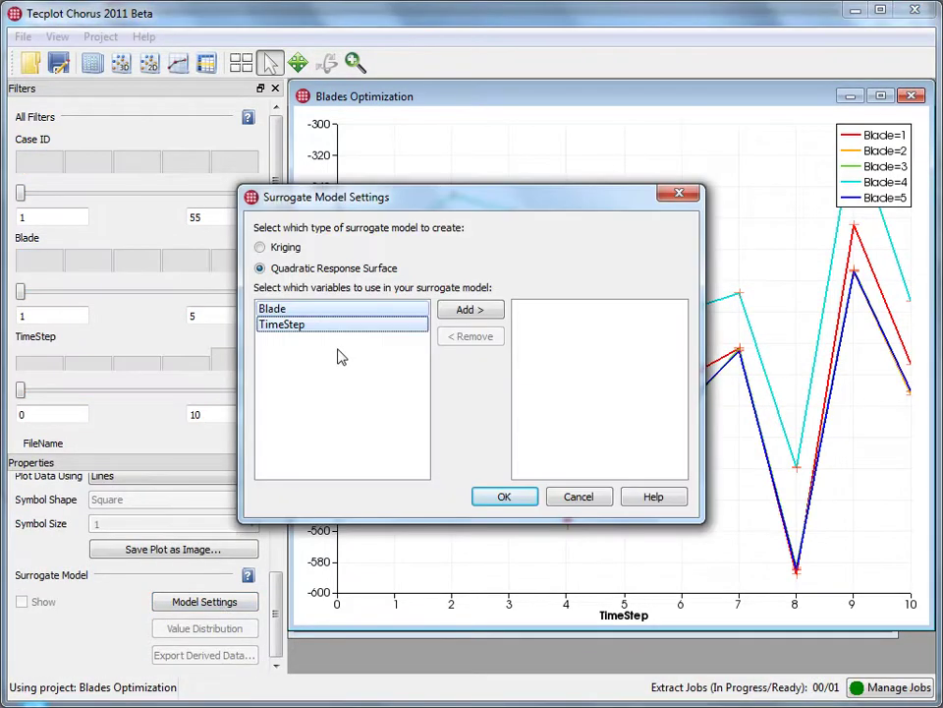
click(470, 309)
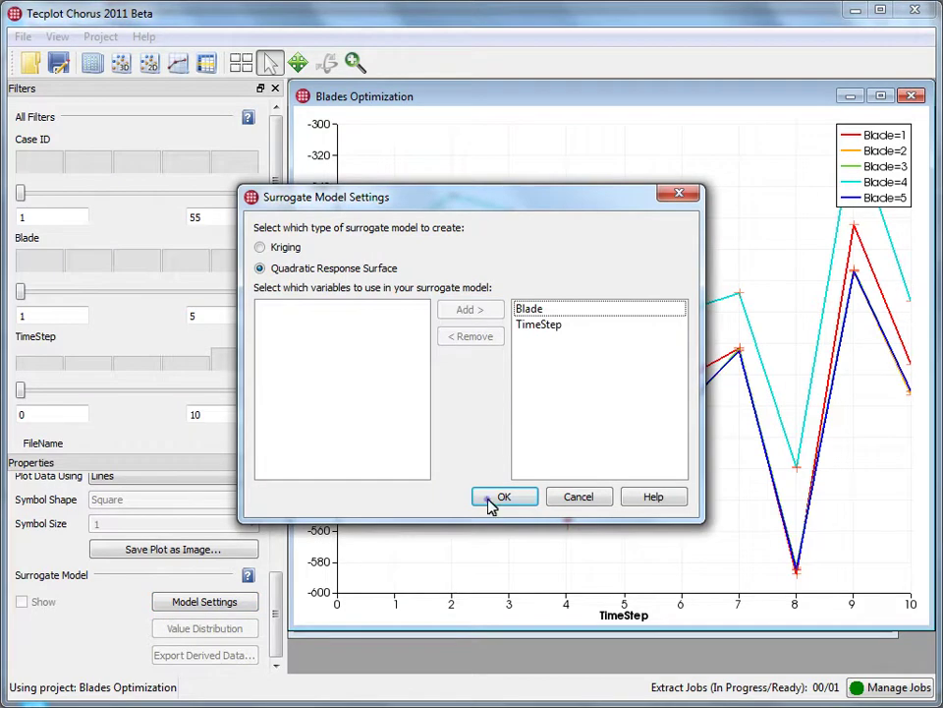
click(496, 498)
click(21, 602)
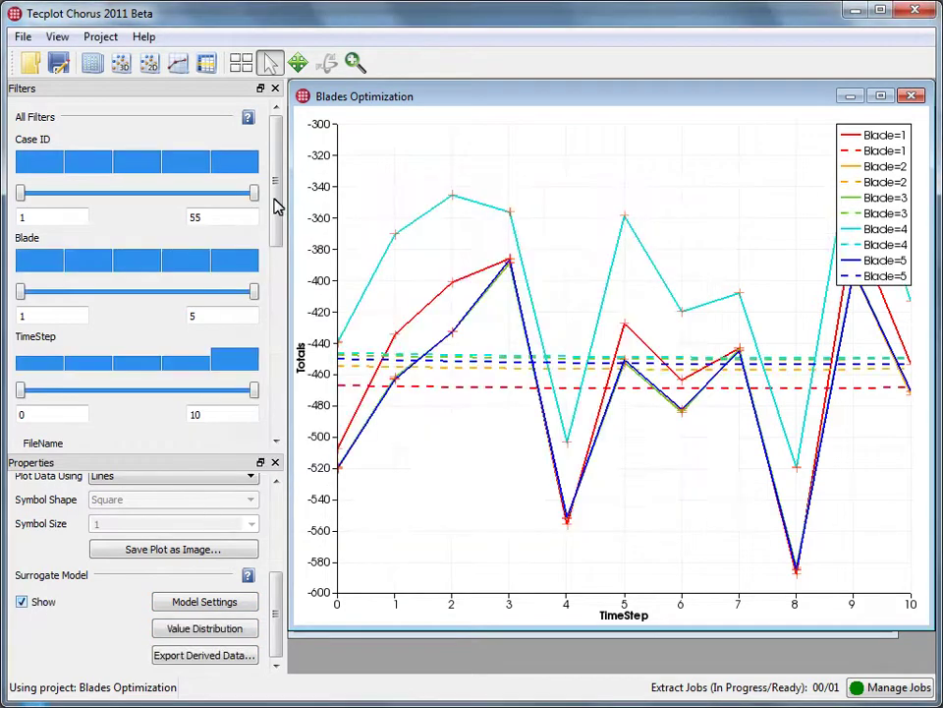
- Change the Blade filter to a single value and set it to 4
scroll(279, 206, down, 2)
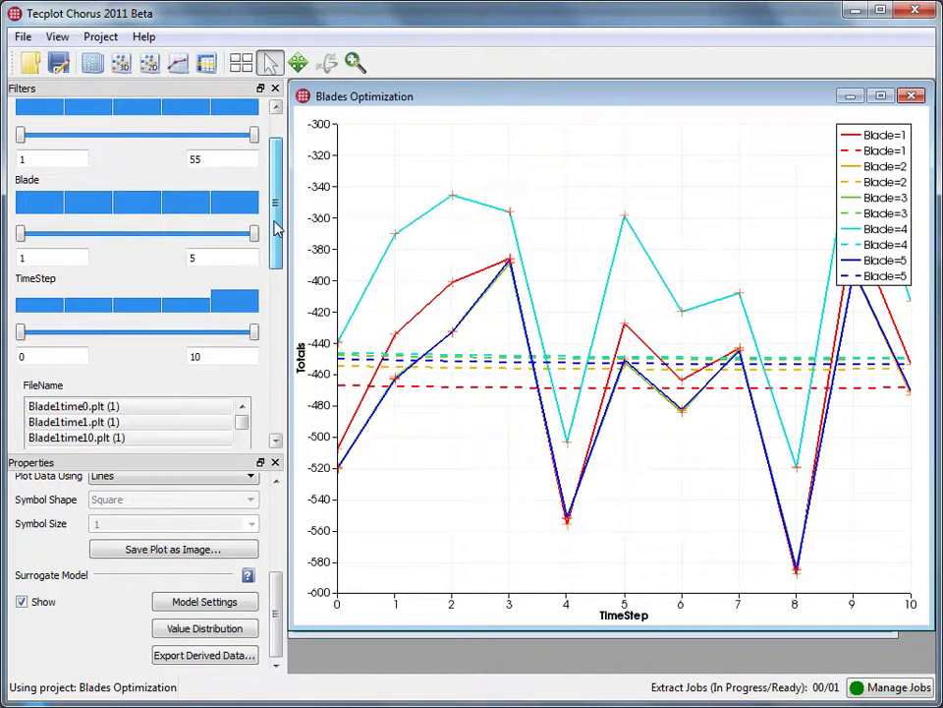
right_click(181, 243)
click(227, 270)
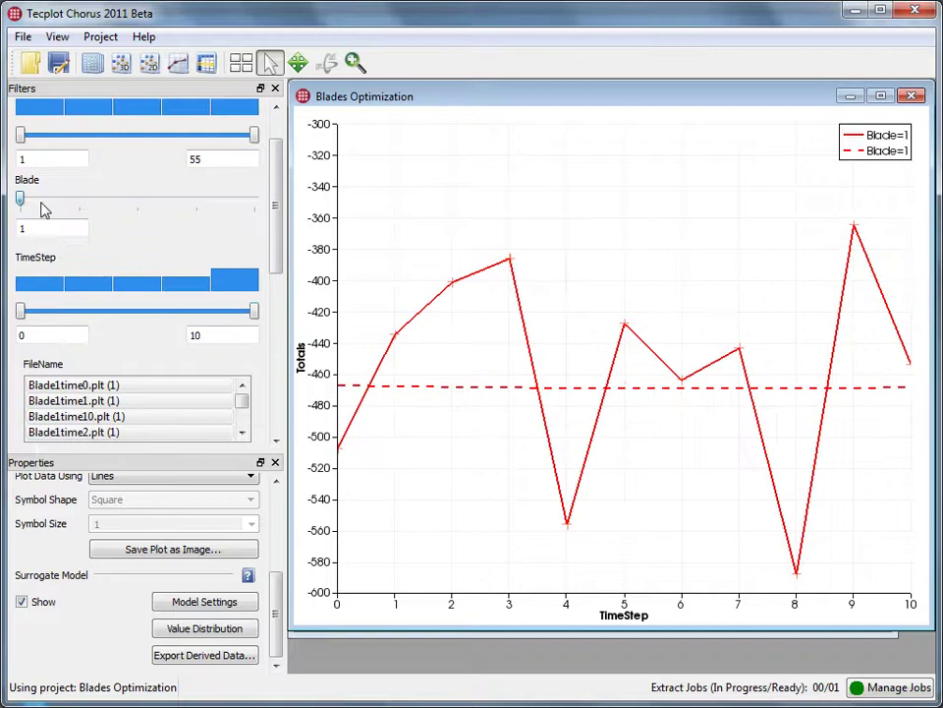
drag(41, 204, 209, 229)
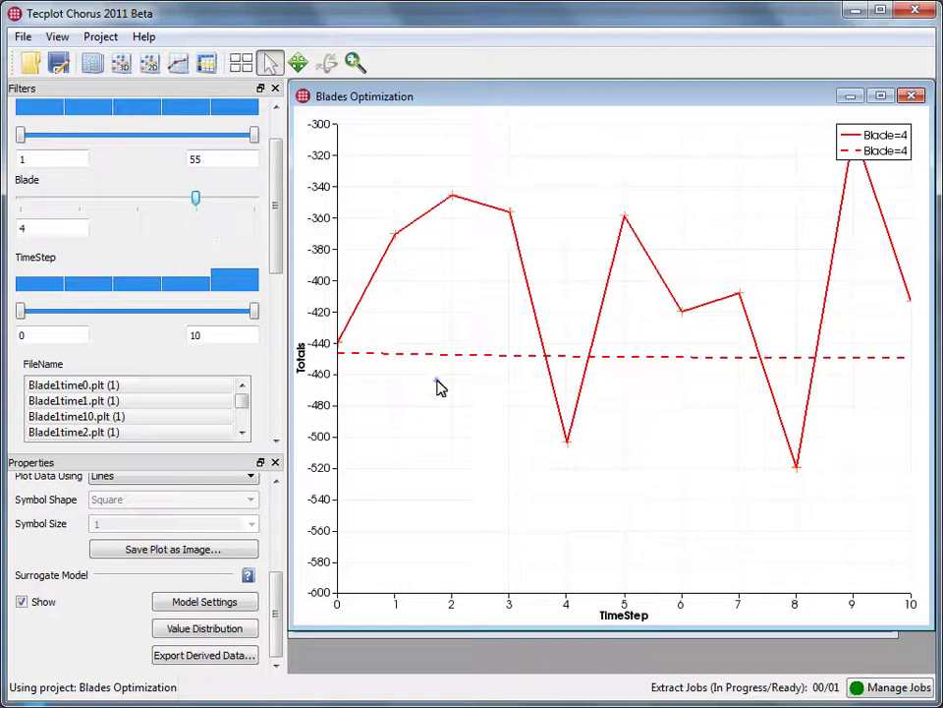
- Save the plot to the Desktop as Line_TimeStep_Totals.png
right_click(468, 391)
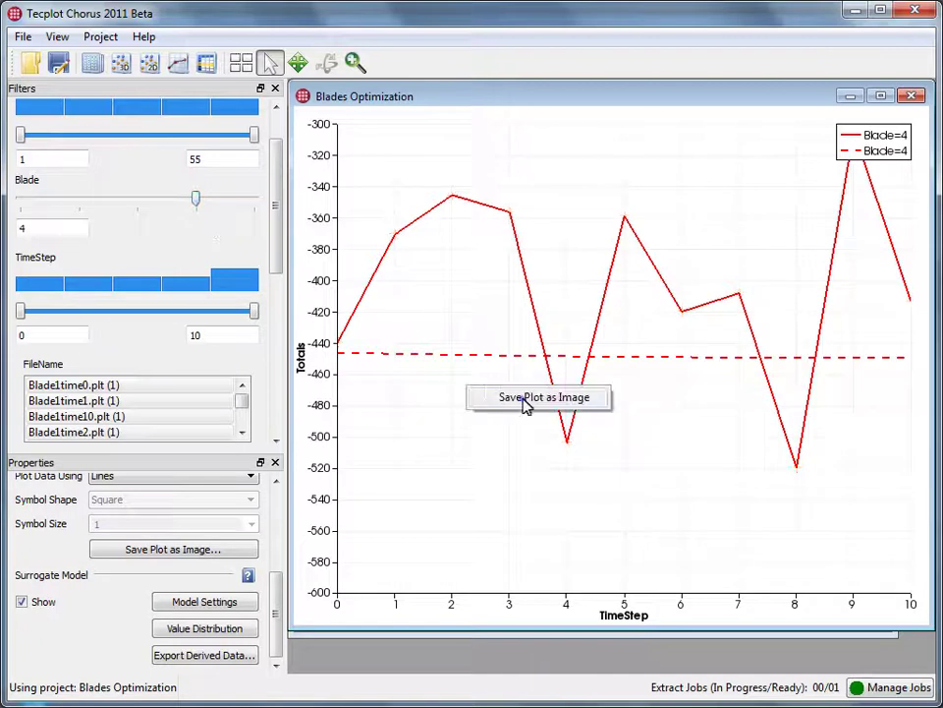
click(524, 402)
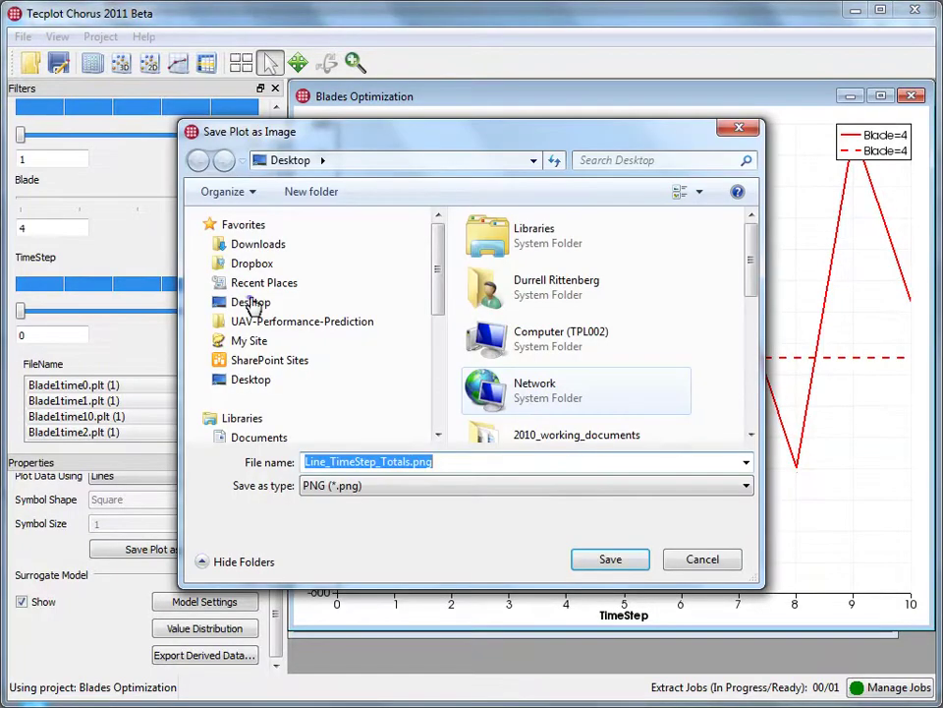
click(251, 302)
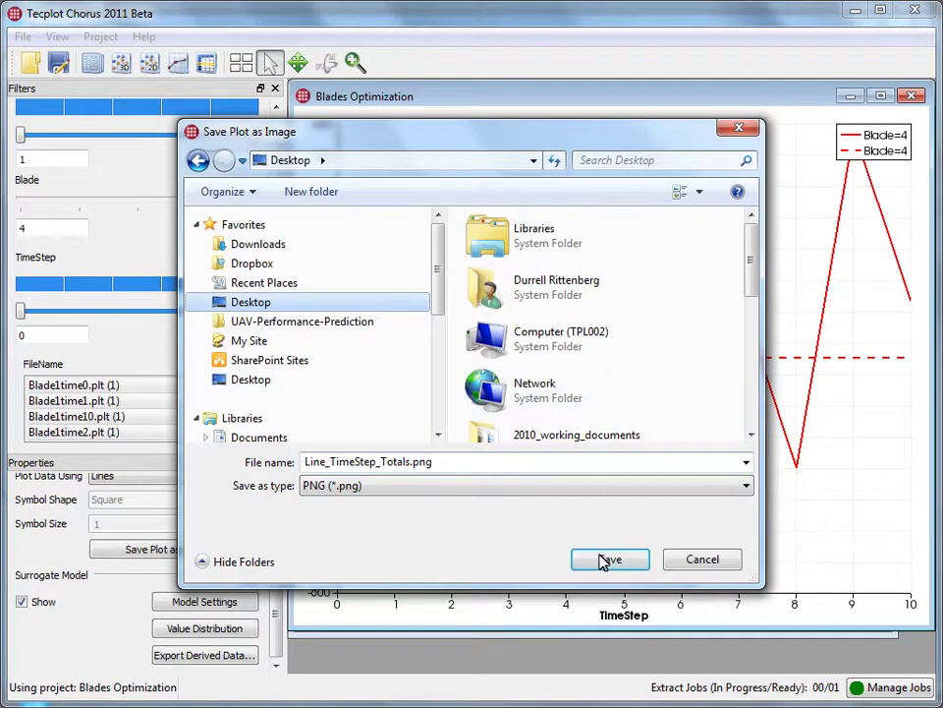
click(603, 561)
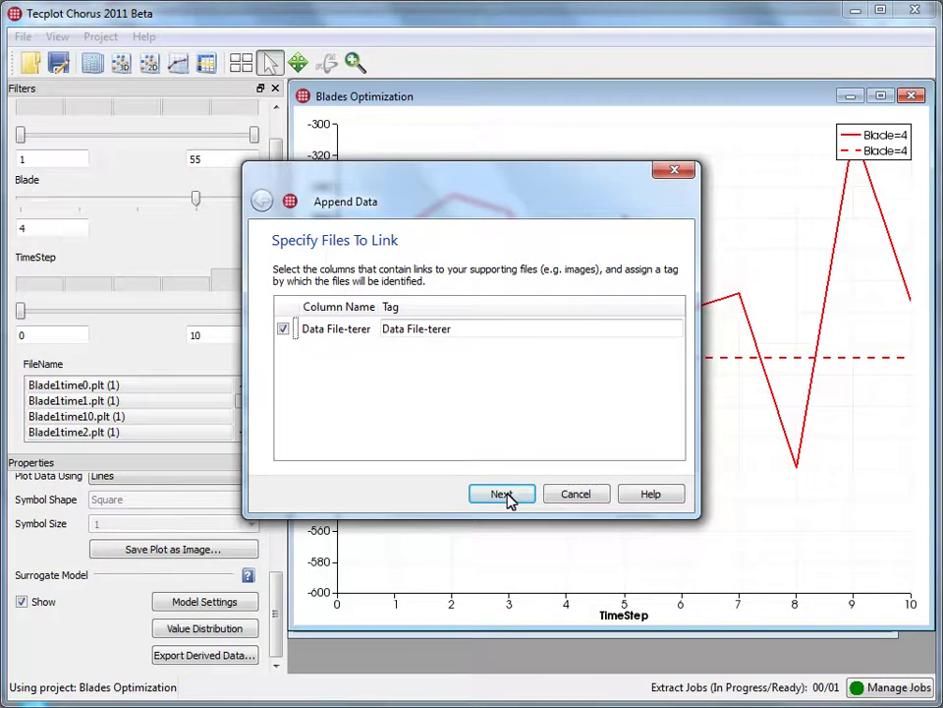
- Continue past Specify Files To Link with Data File-terer checked and finish the append
click(501, 494)
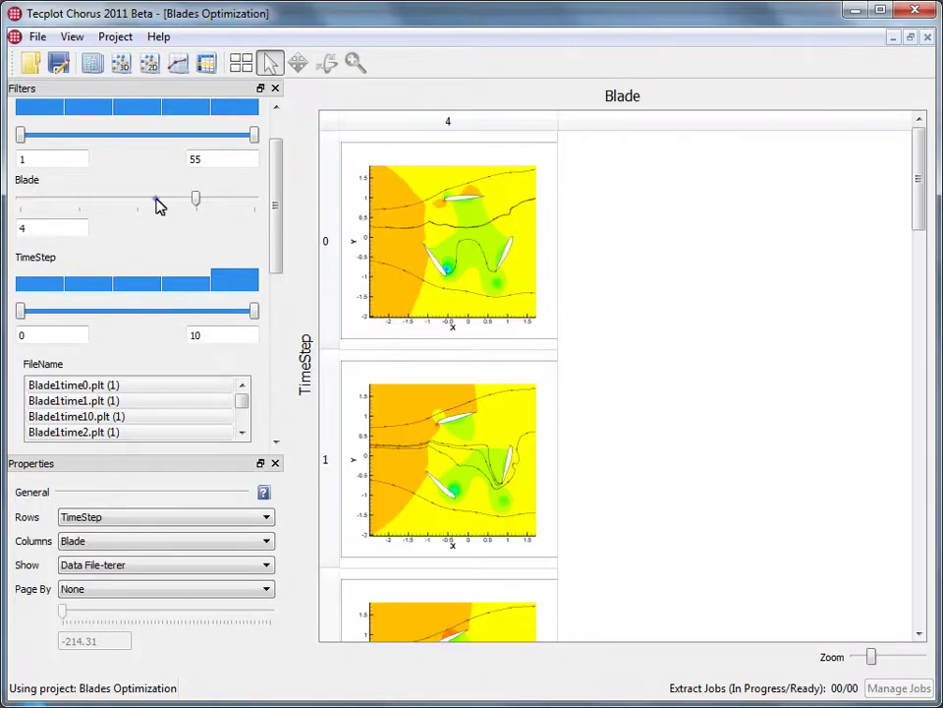
- Reset the Blade filter to a range and arrange thumbnails with Blade rows and TimeStep columns
right_click(157, 204)
click(201, 212)
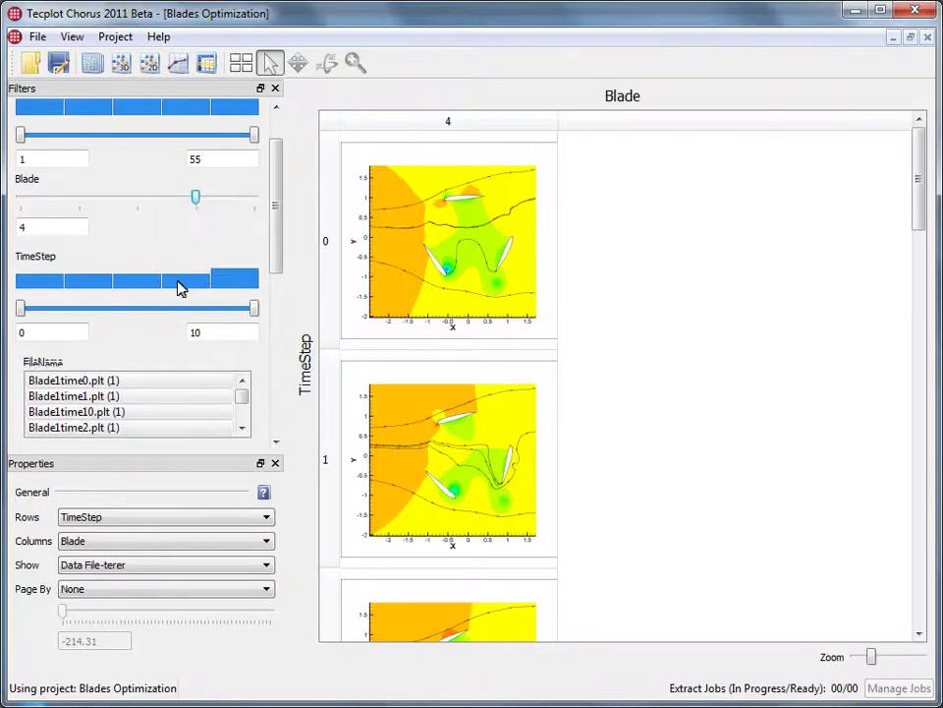
click(173, 519)
click(138, 549)
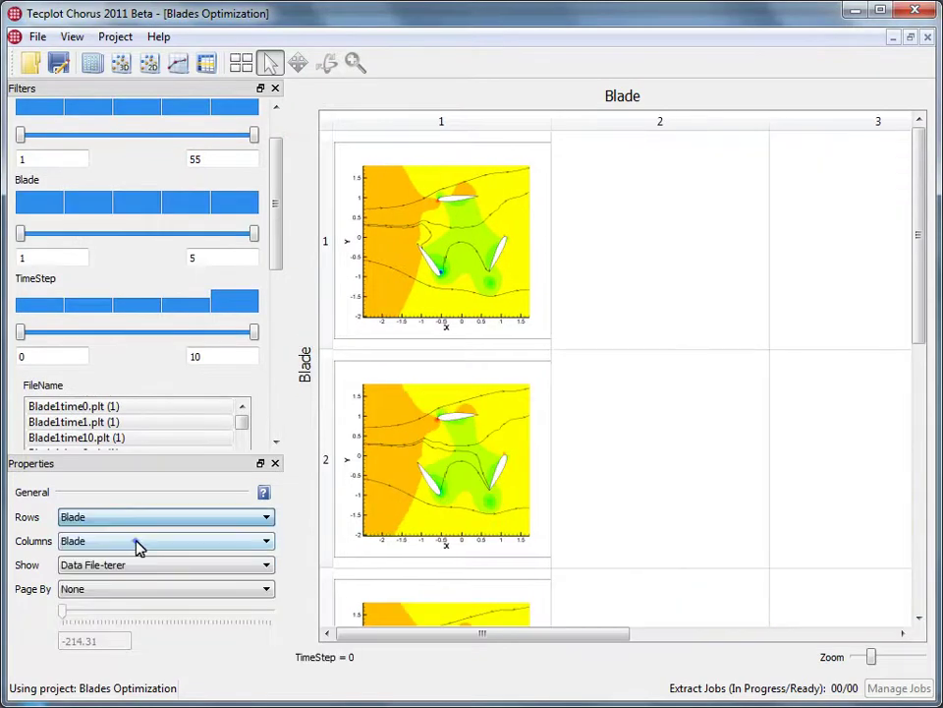
click(135, 542)
click(111, 588)
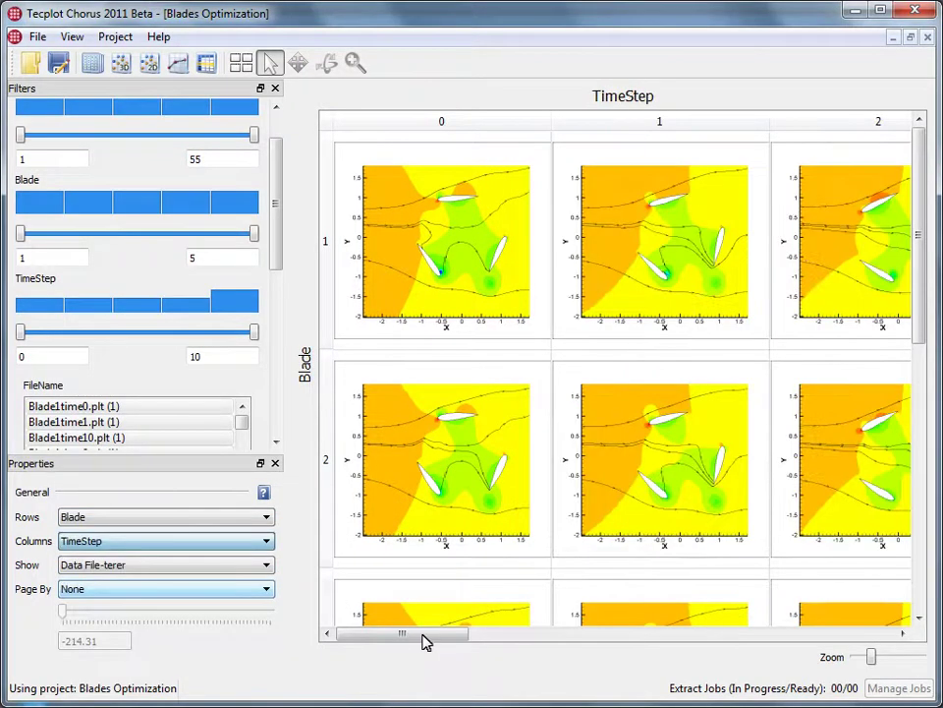
drag(425, 640, 350, 665)
drag(871, 660, 853, 668)
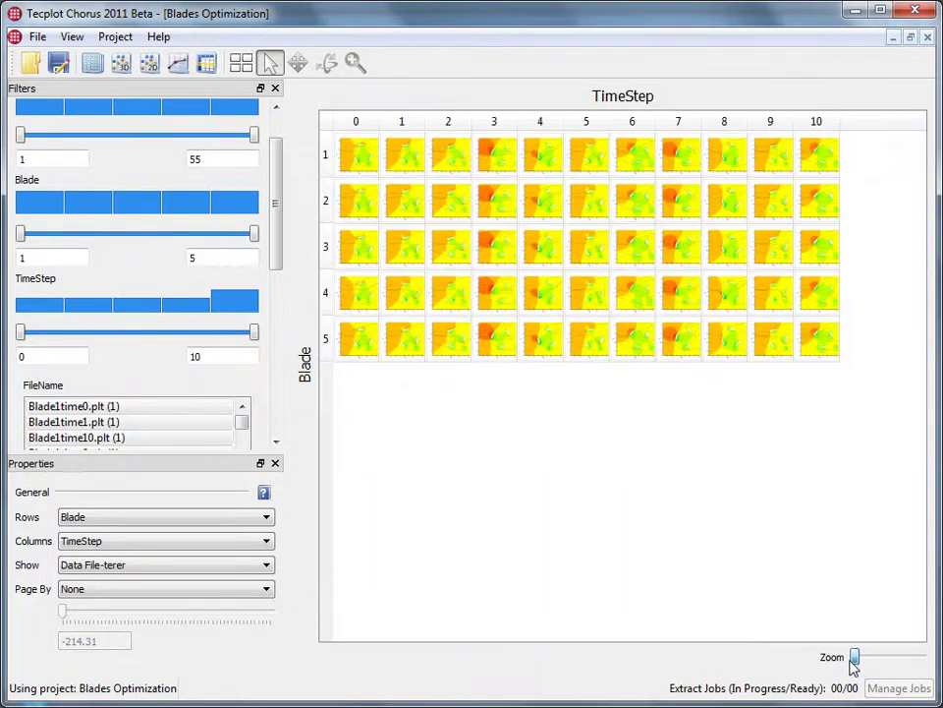
- View the Blade 3 row images zoomed large, then return to the matrix view
click(328, 243)
right_click(359, 239)
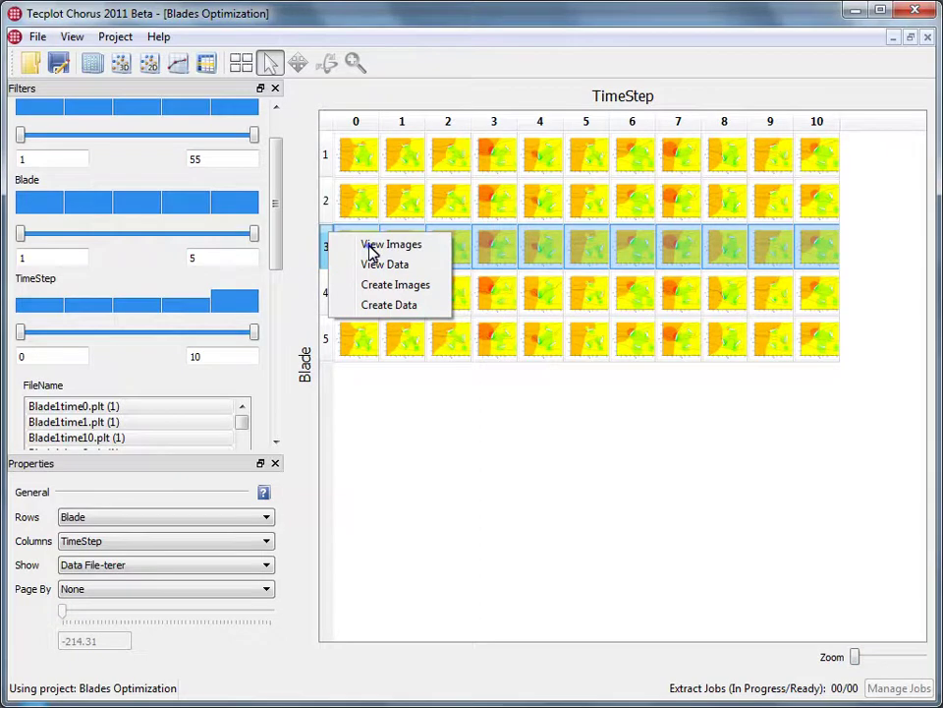
click(370, 246)
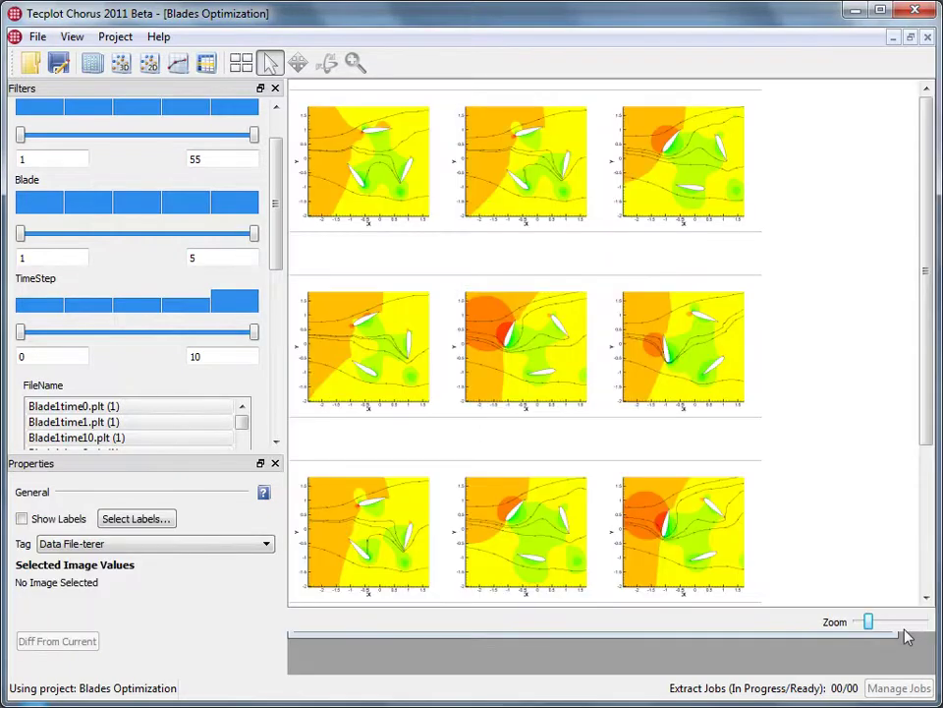
mouse_move(887, 630)
mouse_down()
mouse_move(919, 623)
mouse_move(904, 629)
mouse_up()
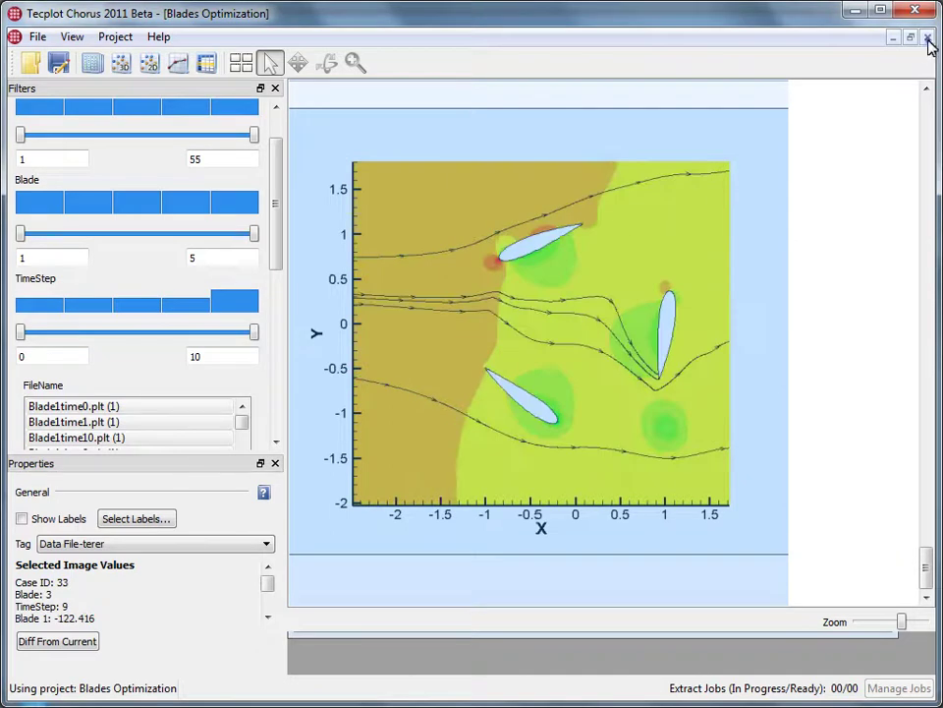
click(242, 65)
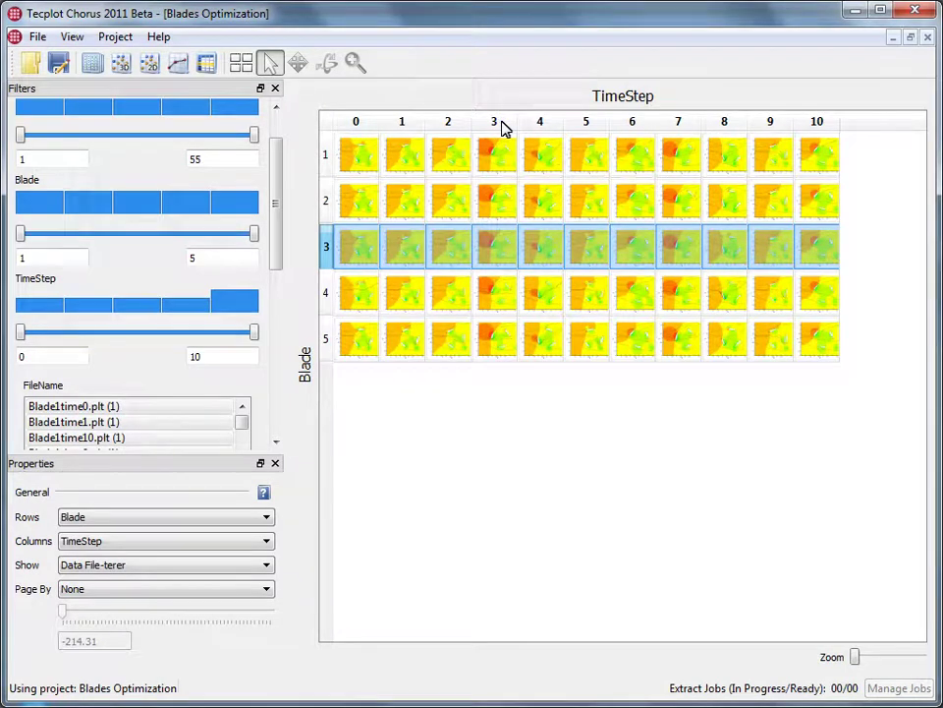
- View TimeStep 3 images with differences from the Blade 1 image, then tile all project views
click(499, 122)
right_click(502, 158)
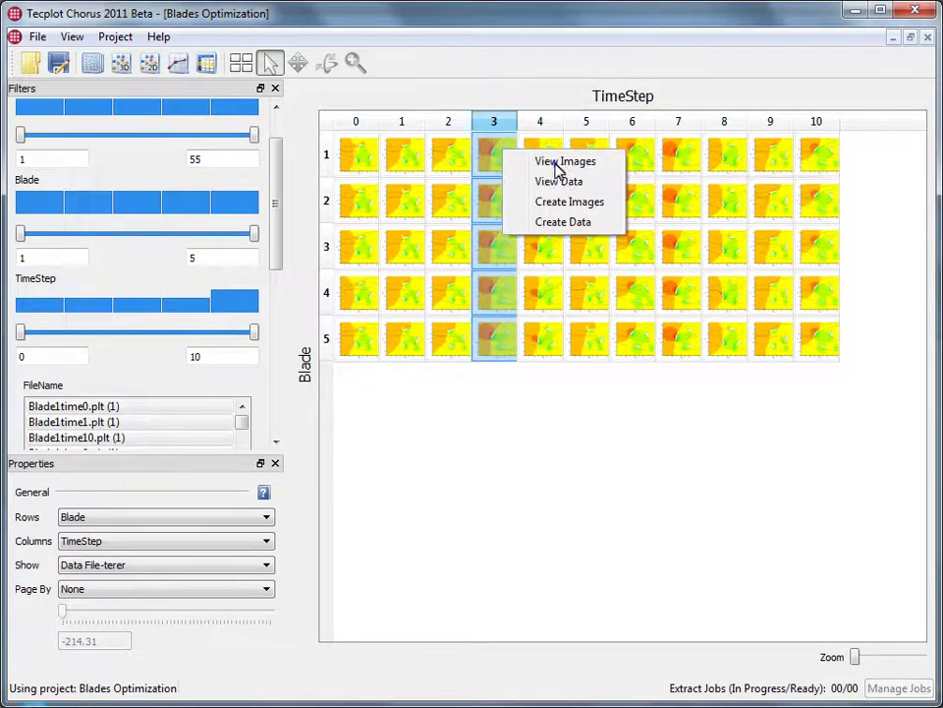
click(556, 168)
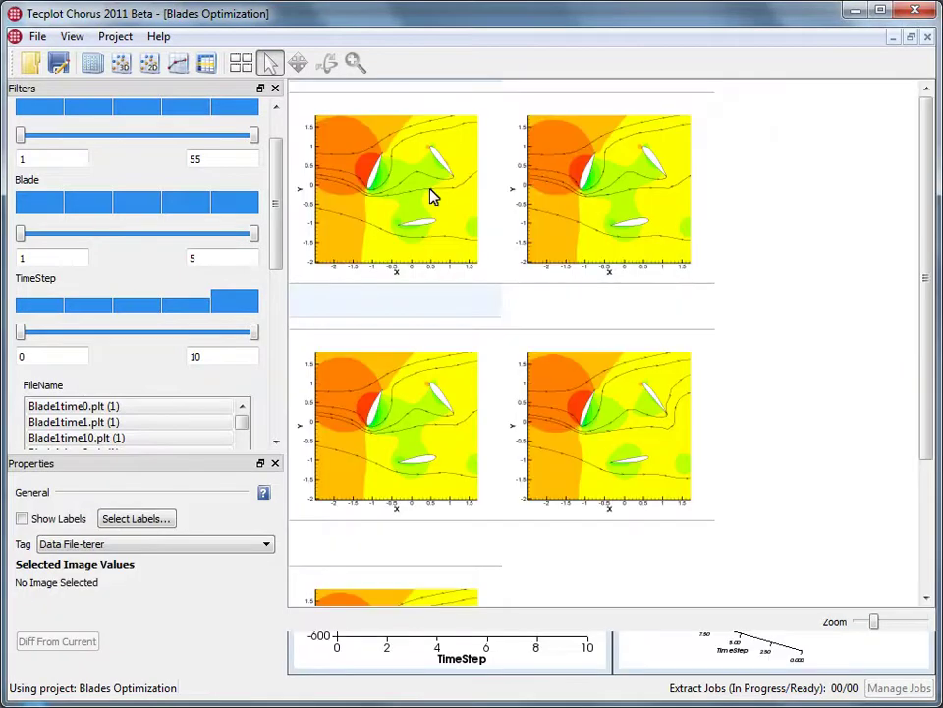
click(432, 196)
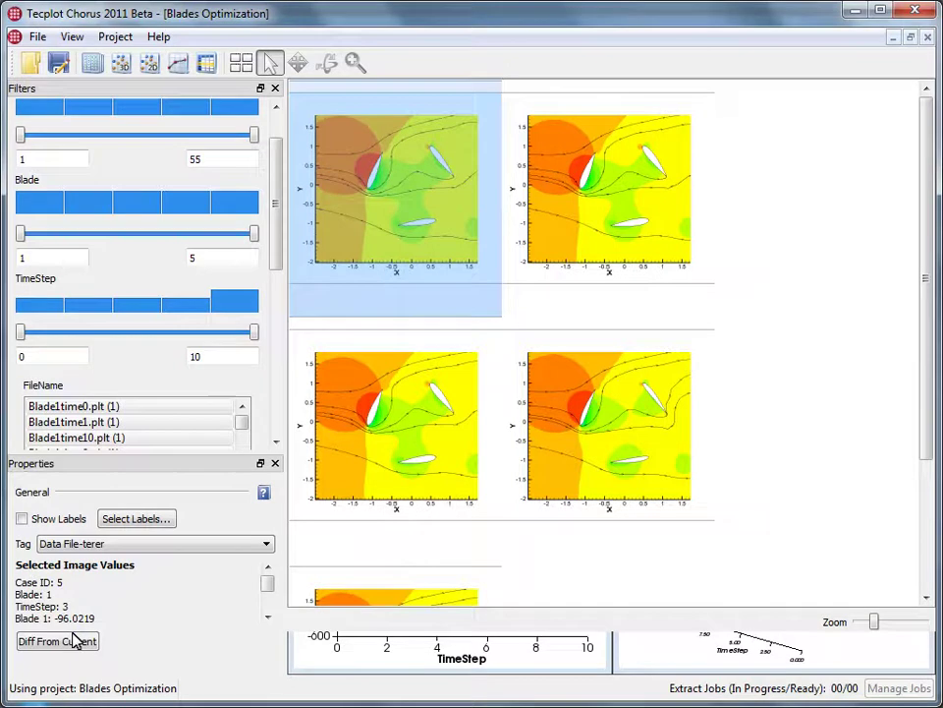
click(75, 640)
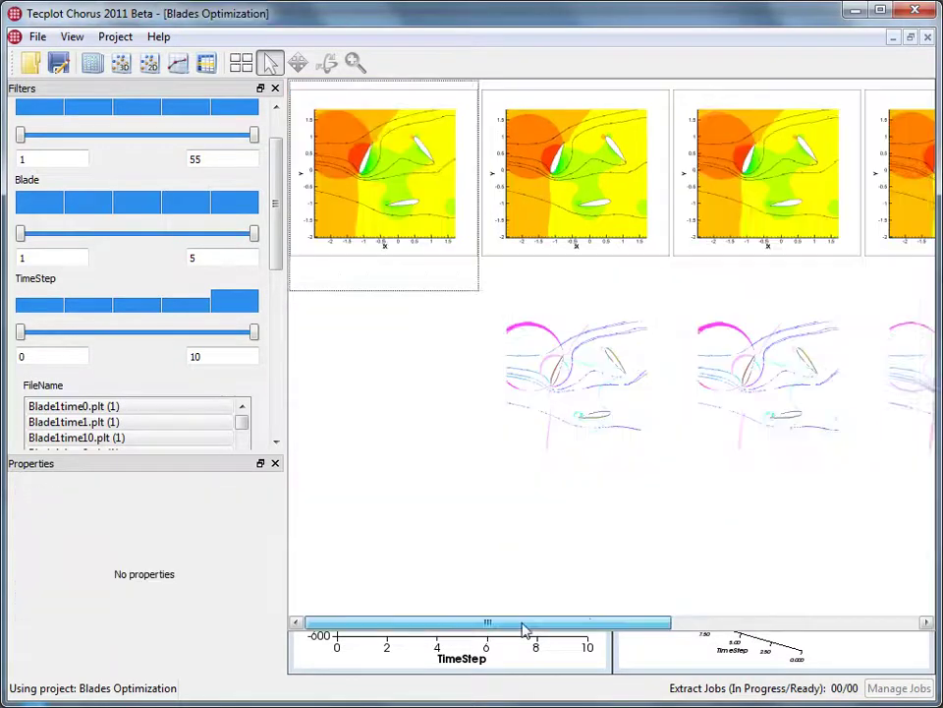
drag(524, 629, 442, 623)
click(241, 62)
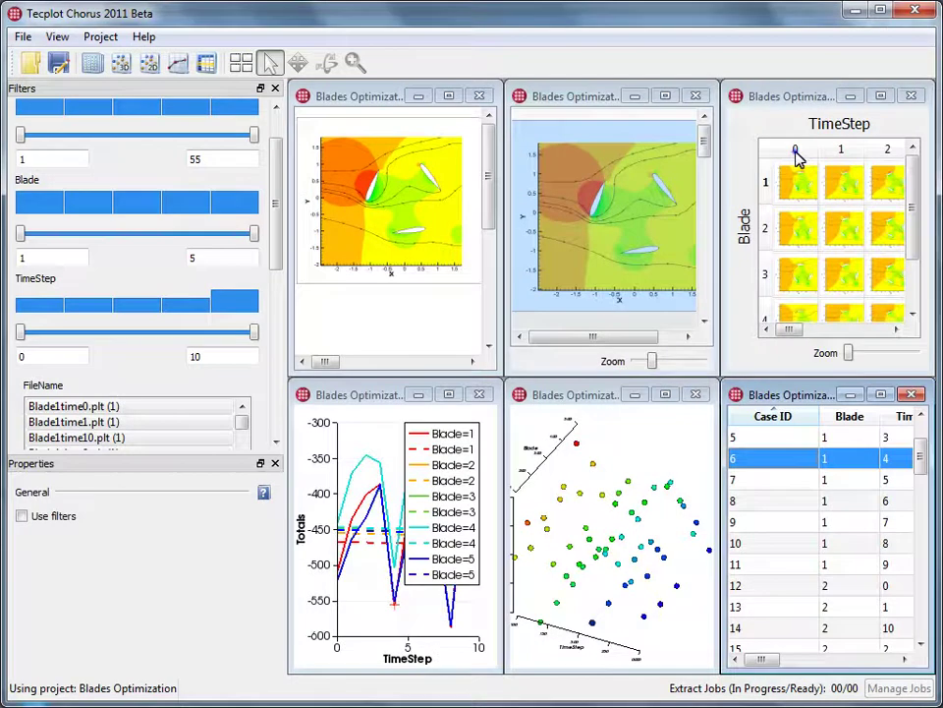
- Send the TimeStep 0 column data from Chorus to Tecplot 360
click(796, 150)
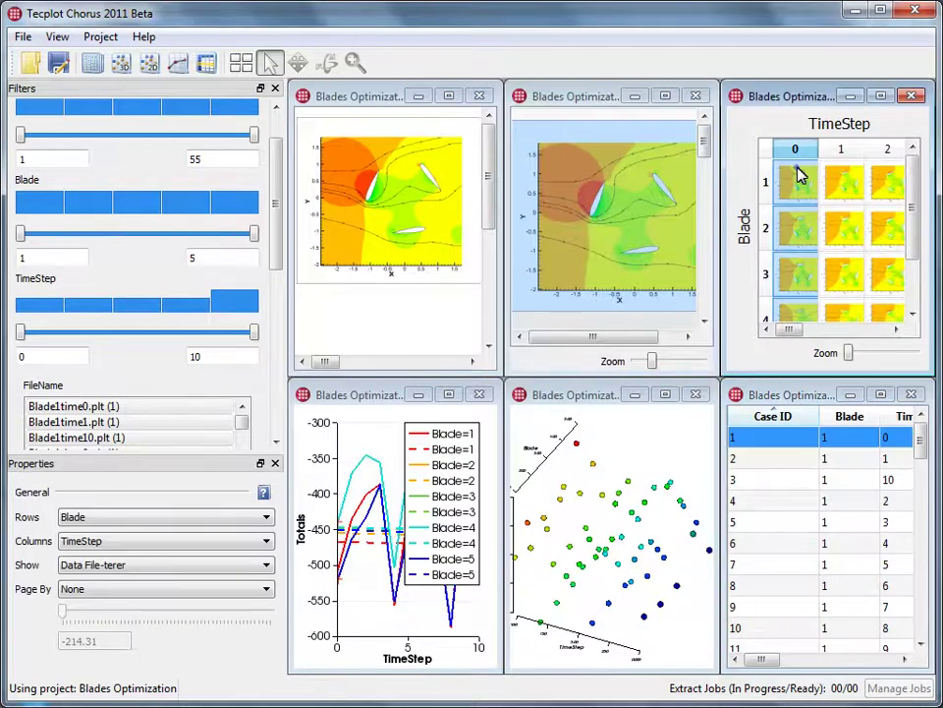
right_click(824, 169)
click(850, 201)
click(890, 257)
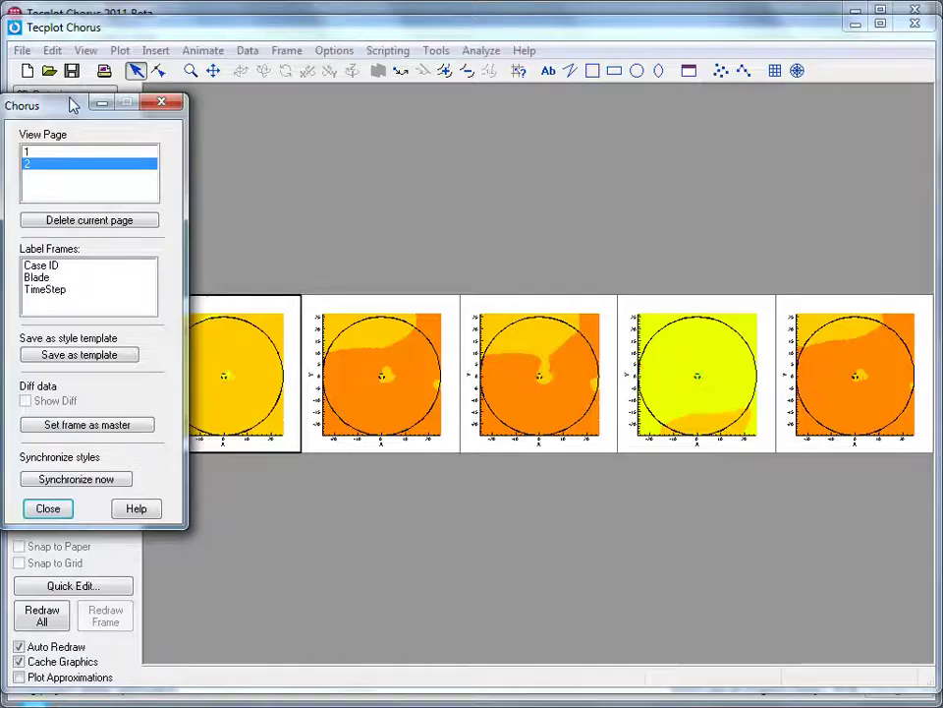
drag(79, 141, 79, 137)
- Zoom in on the middle blade plot and label all frames with Blade and TimeStep
click(190, 70)
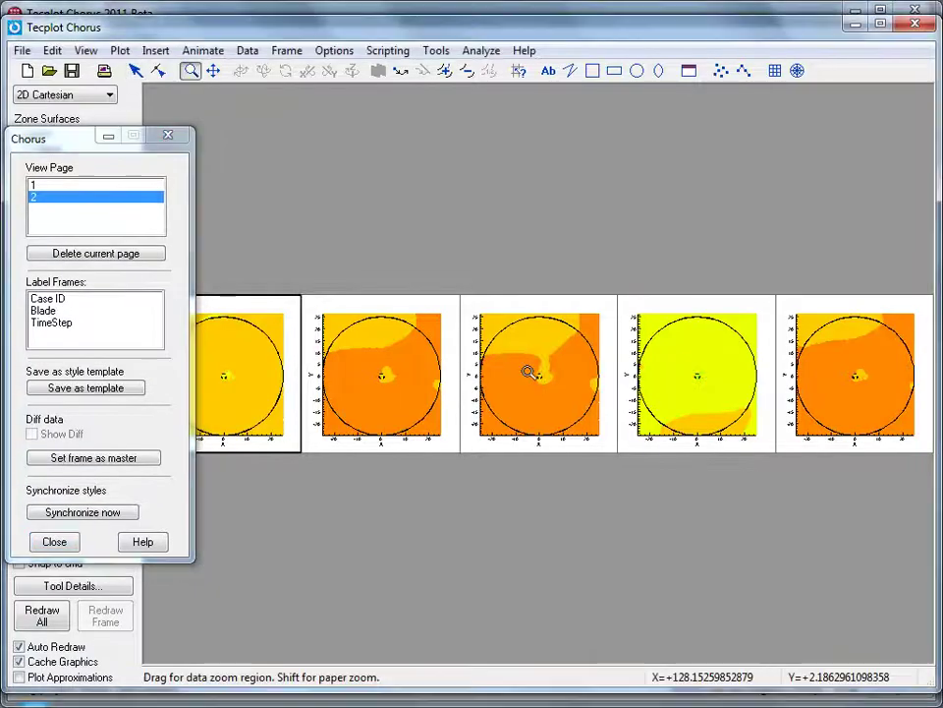
drag(528, 371, 560, 405)
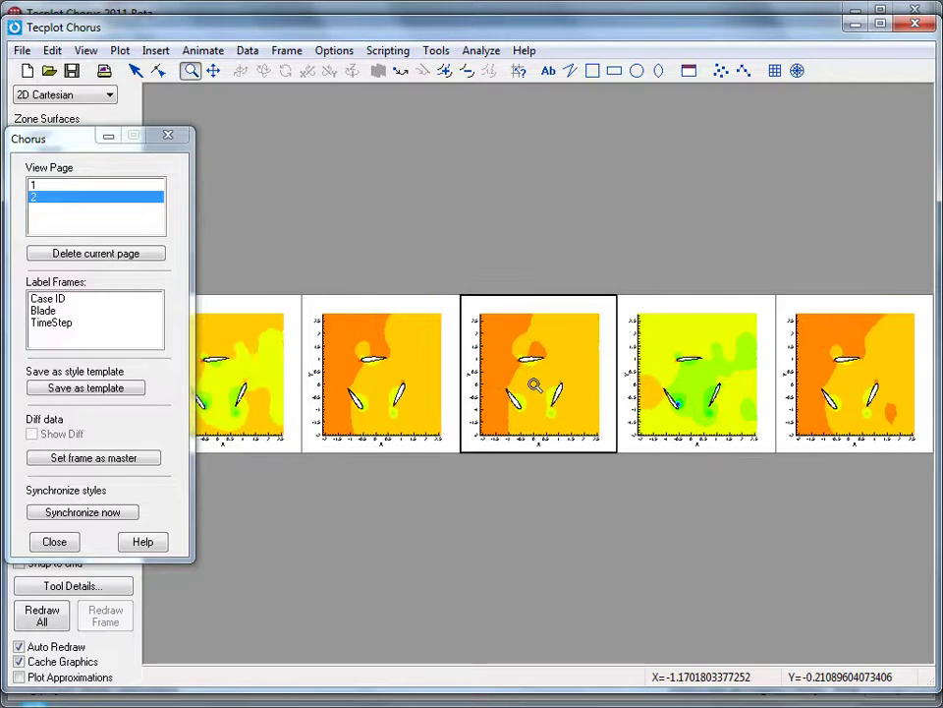
drag(44, 311, 70, 332)
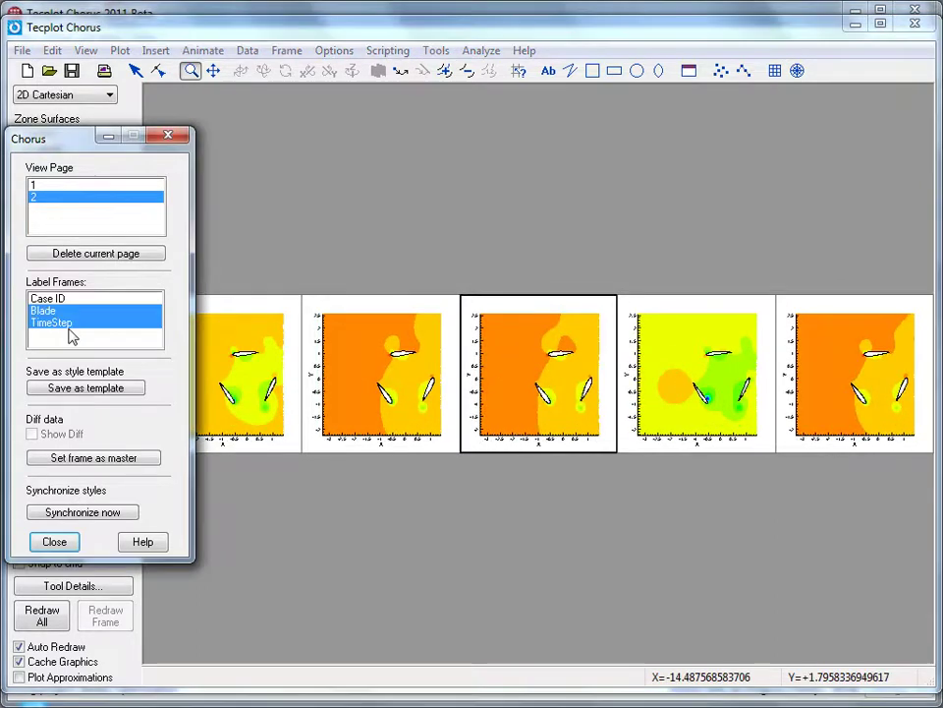
click(315, 308)
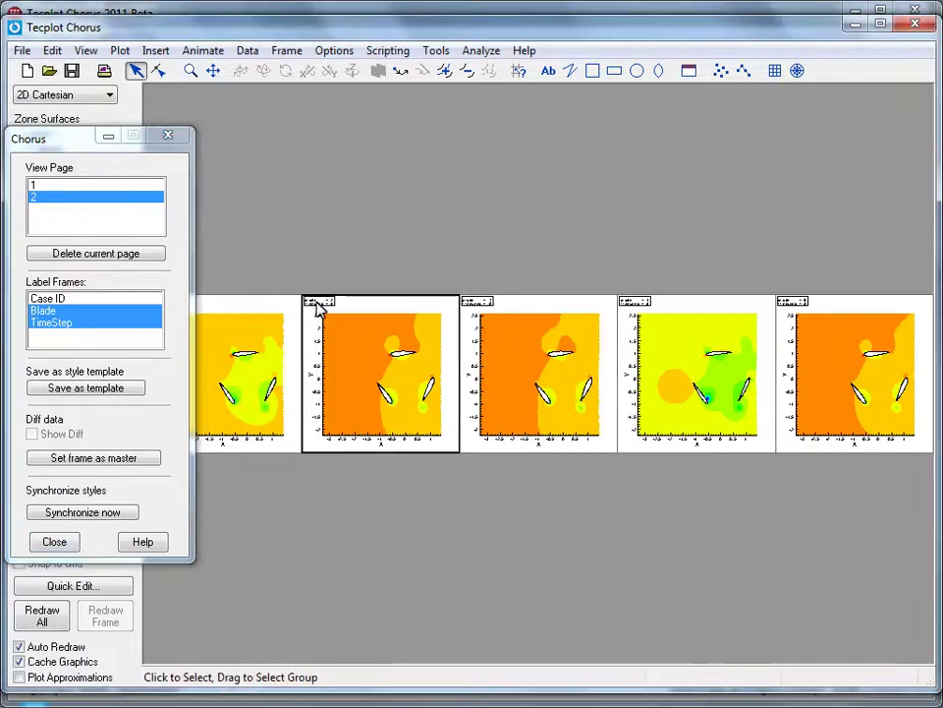
- Enlarge the frame 2 label font to Courier 5.5% and synchronize that style across all frames
double_click(315, 306)
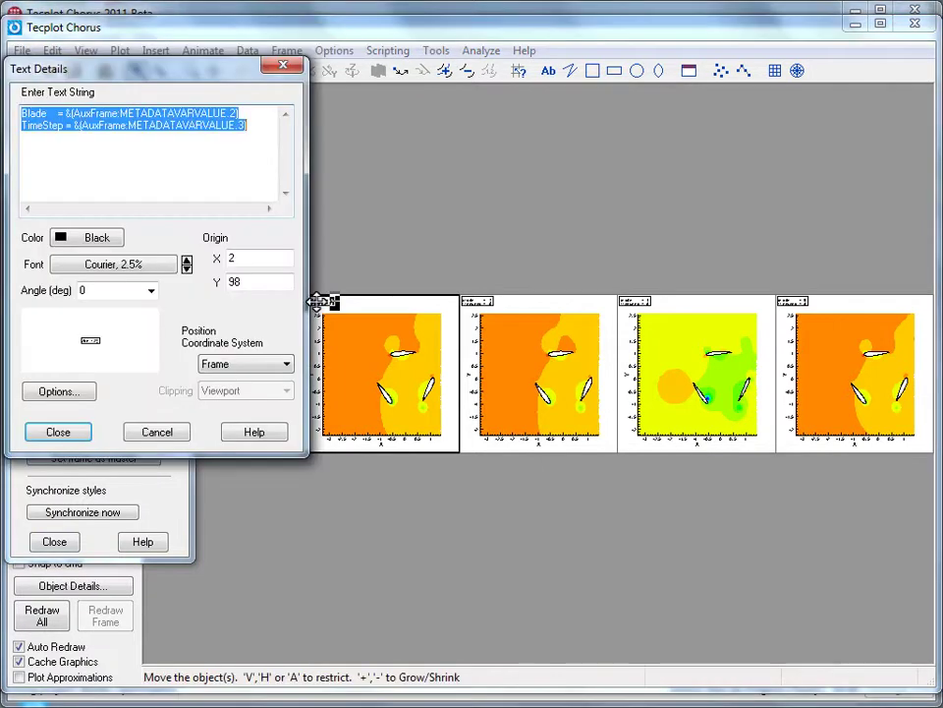
click(186, 260)
click(185, 260)
click(186, 261)
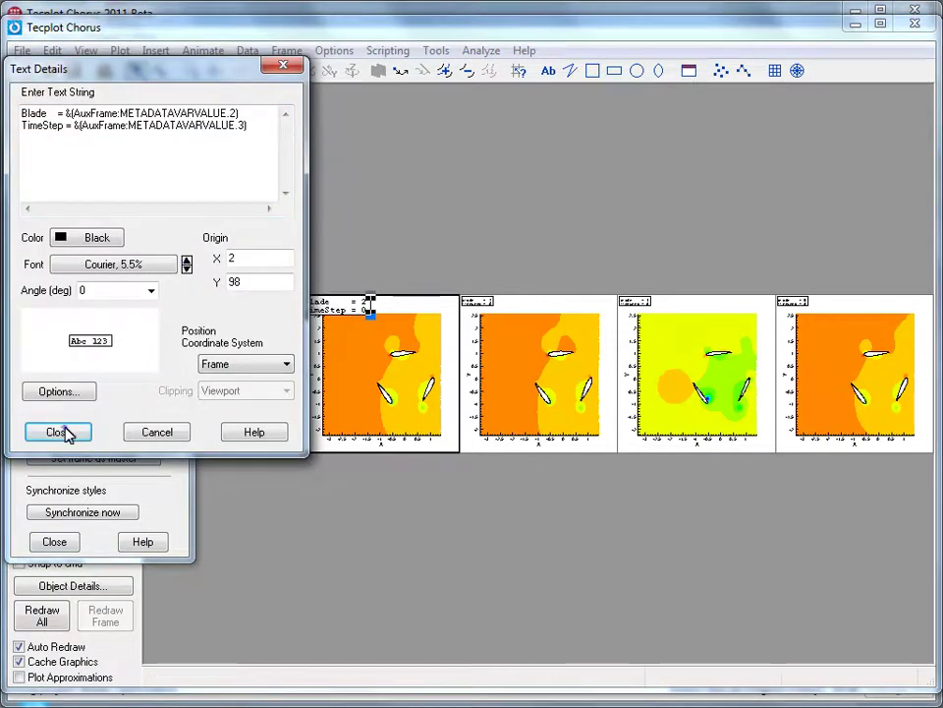
click(59, 432)
drag(88, 139, 699, 187)
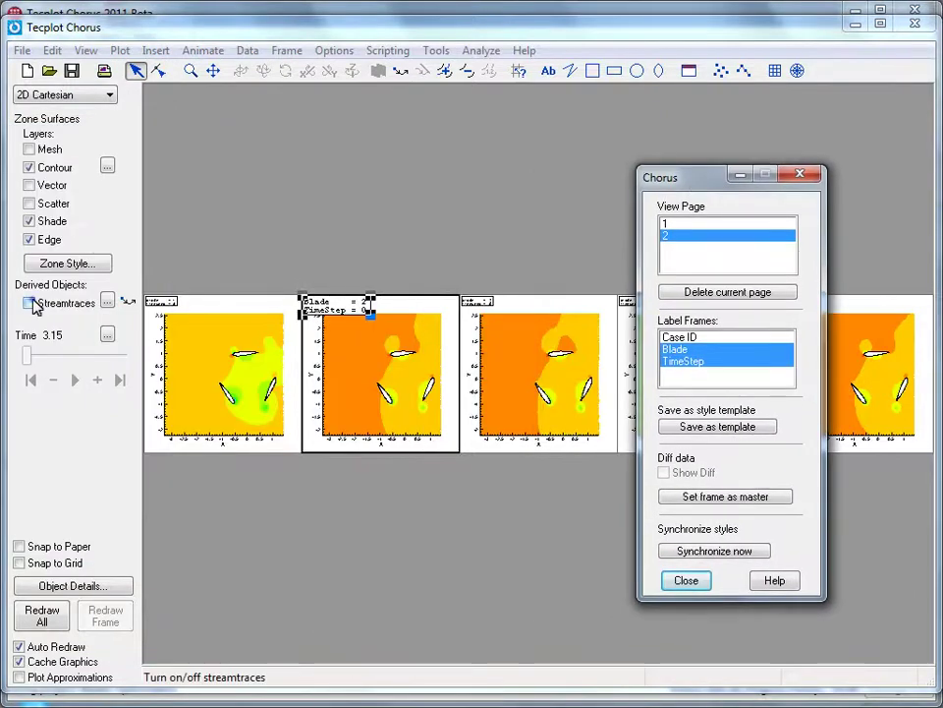
click(715, 553)
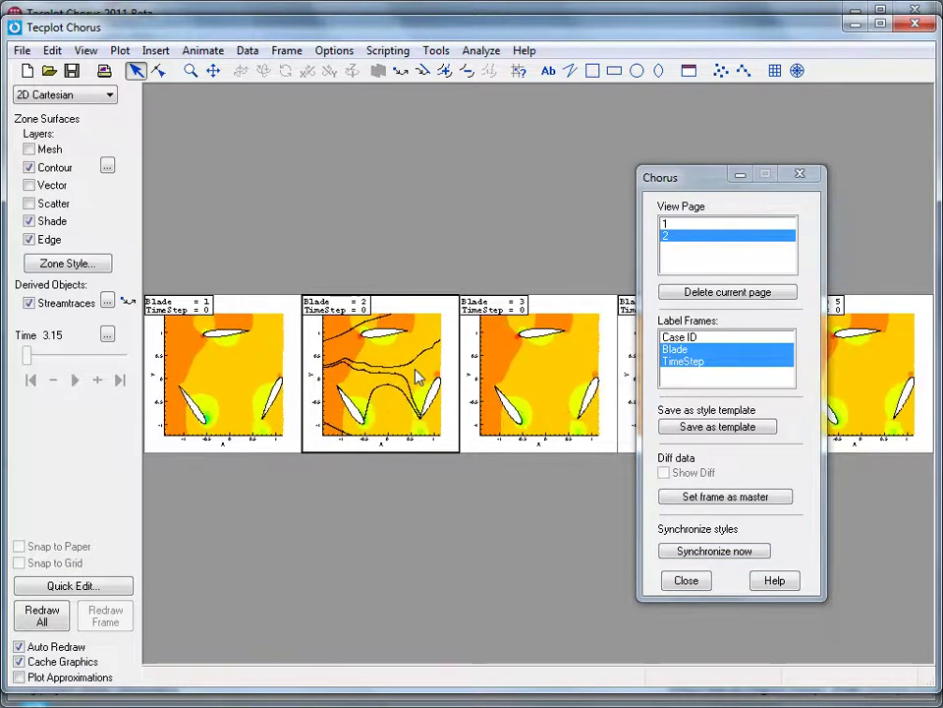
- Turn on streamtraces in frames 1, 3 and 4, then close the Chorus panel
click(208, 365)
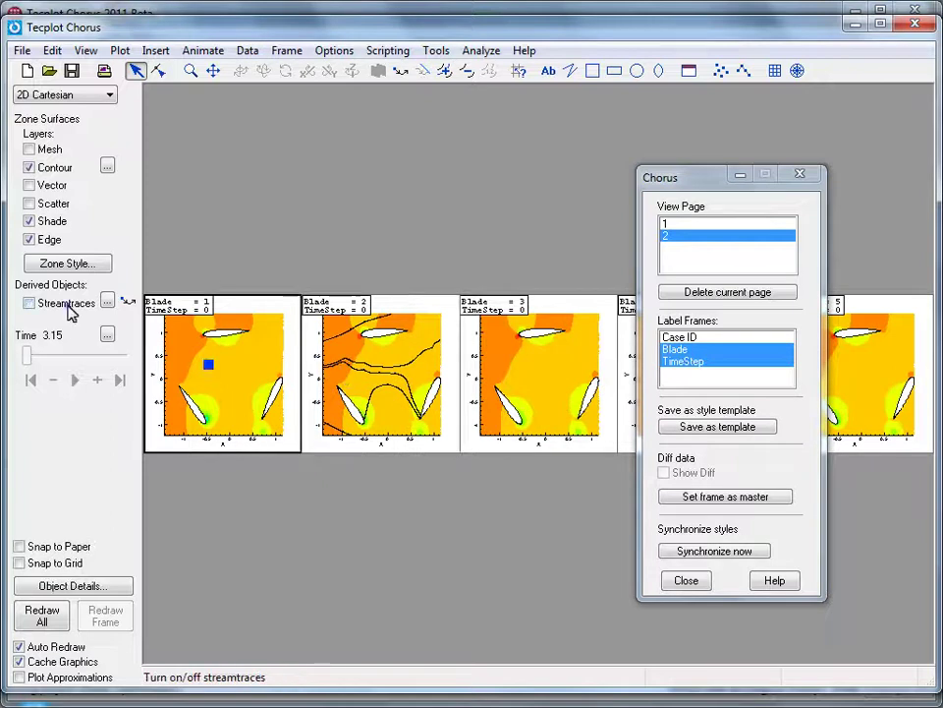
click(68, 305)
click(529, 391)
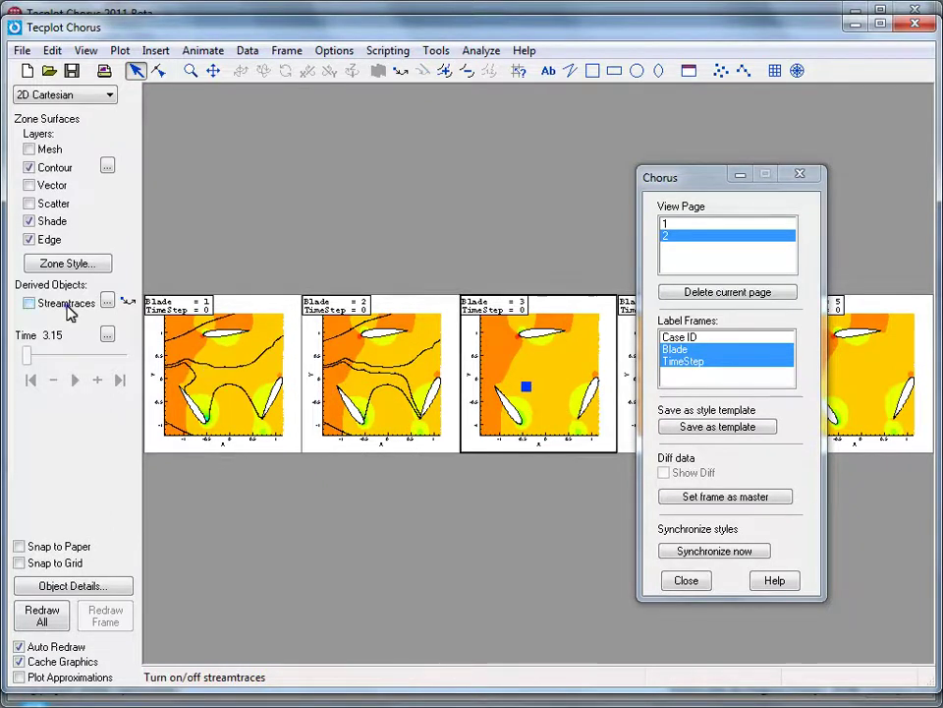
click(69, 306)
drag(709, 183, 526, 159)
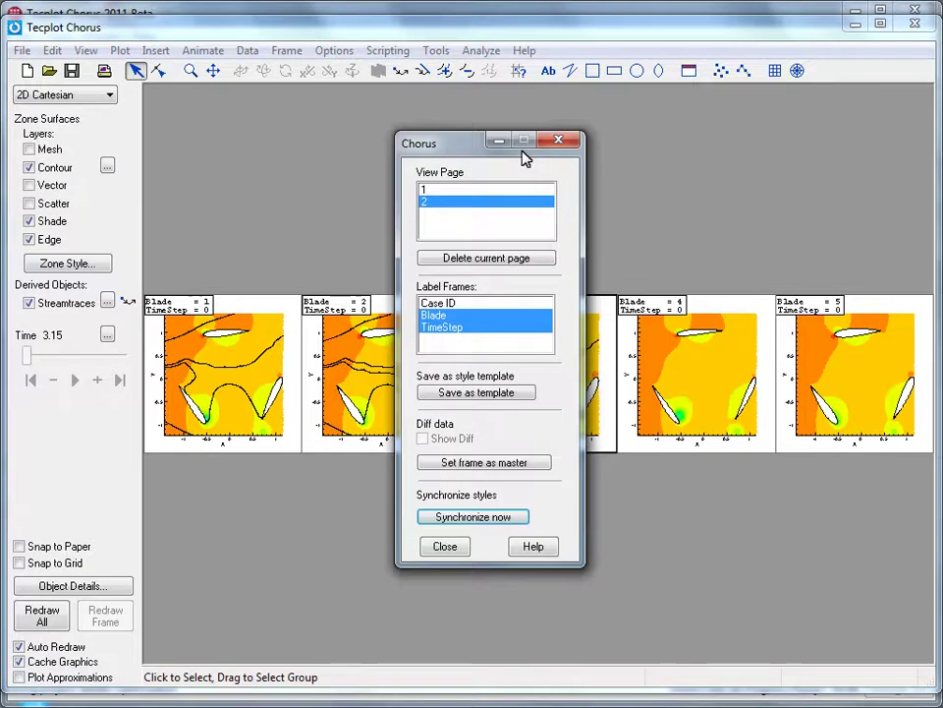
click(687, 379)
click(59, 305)
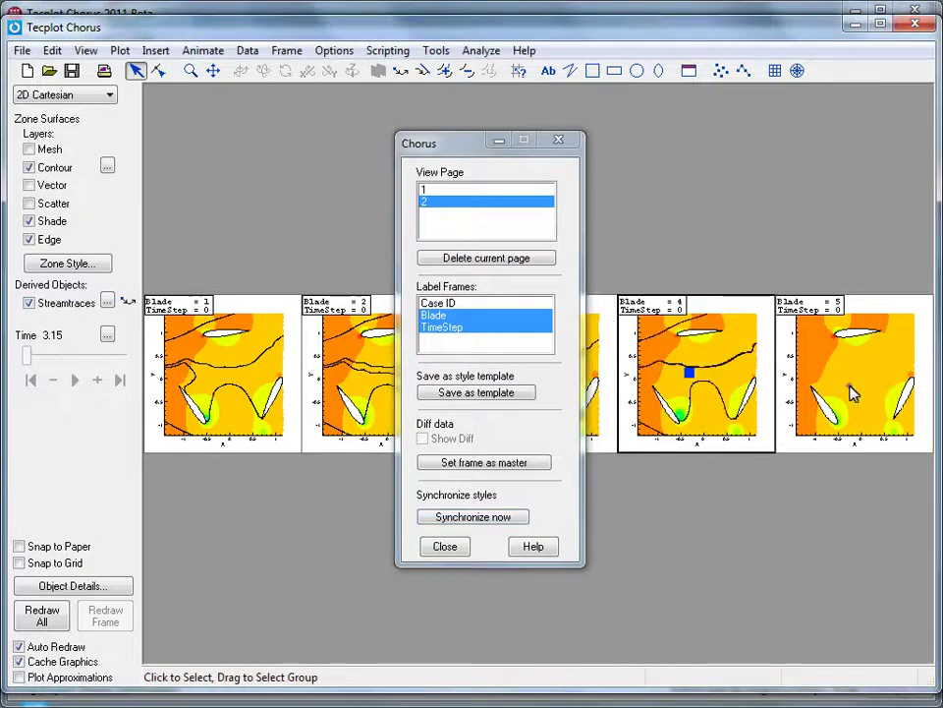
click(851, 393)
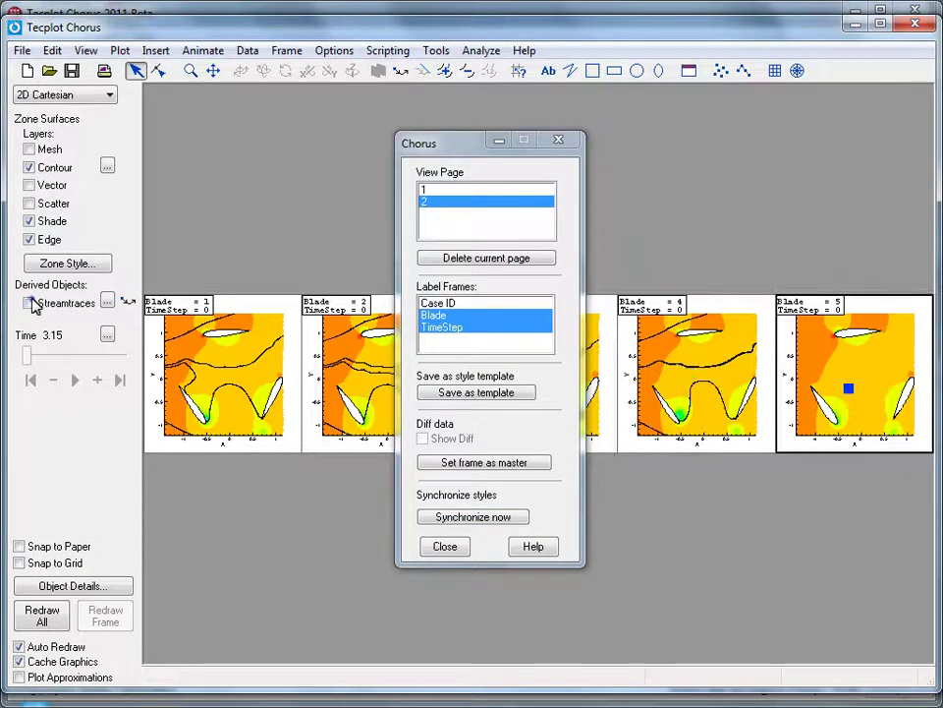
click(446, 546)
- Reopen the Chorus panel via Tools, view page 1's Blade 2 plot, then return to page 2
click(437, 50)
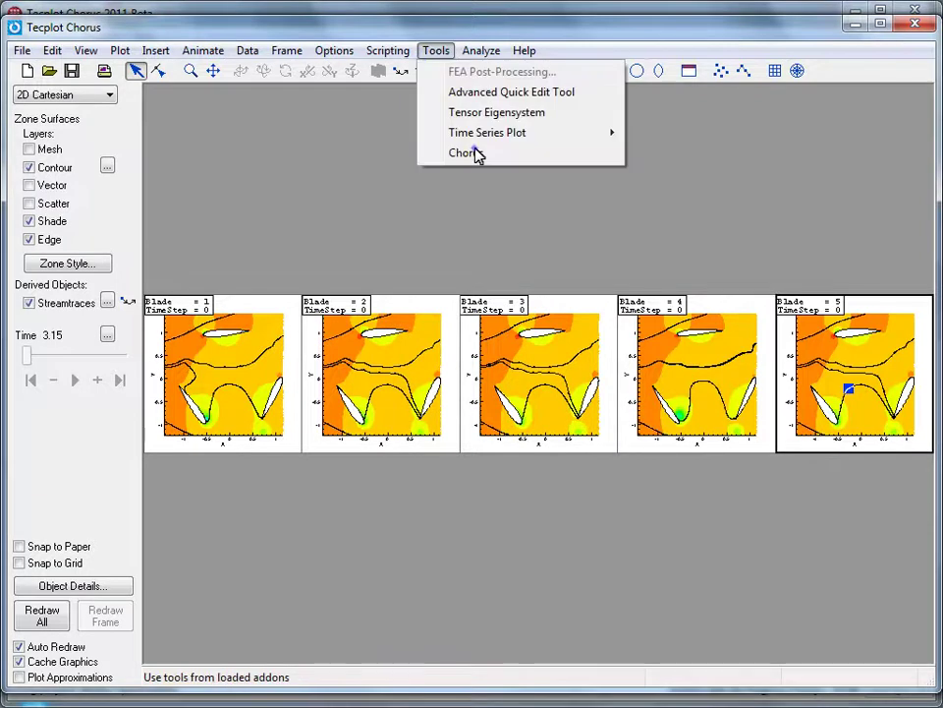
click(476, 153)
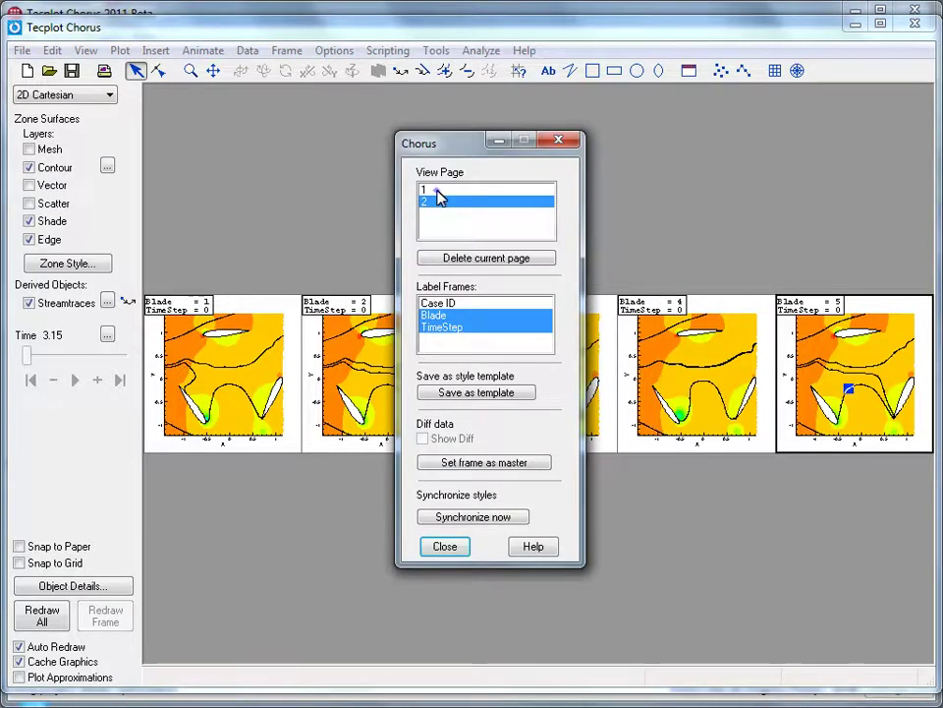
key(Up)
drag(469, 144, 708, 172)
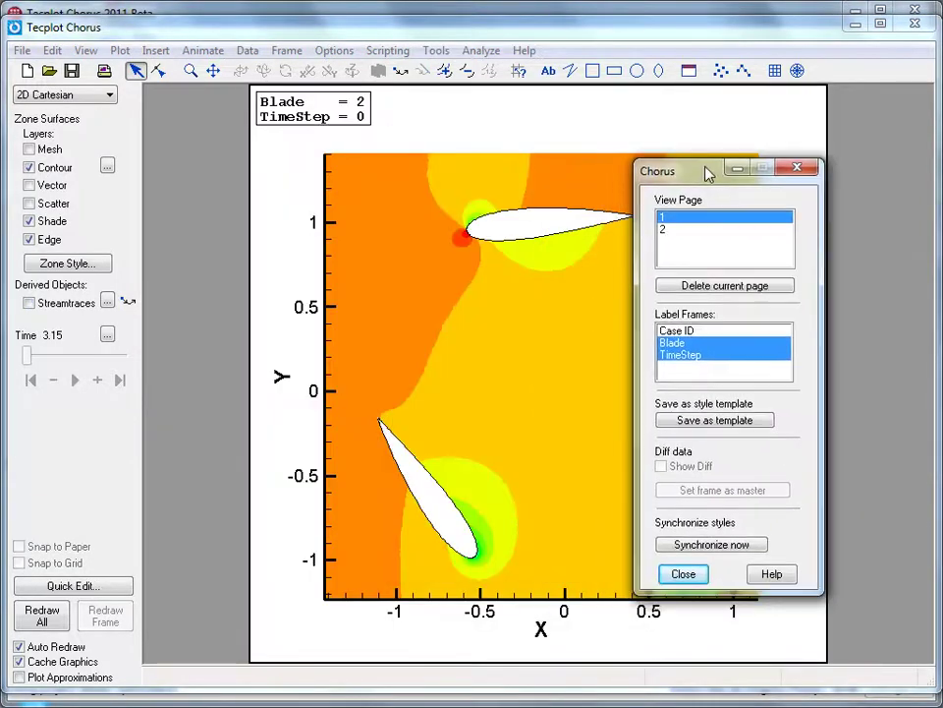
click(694, 229)
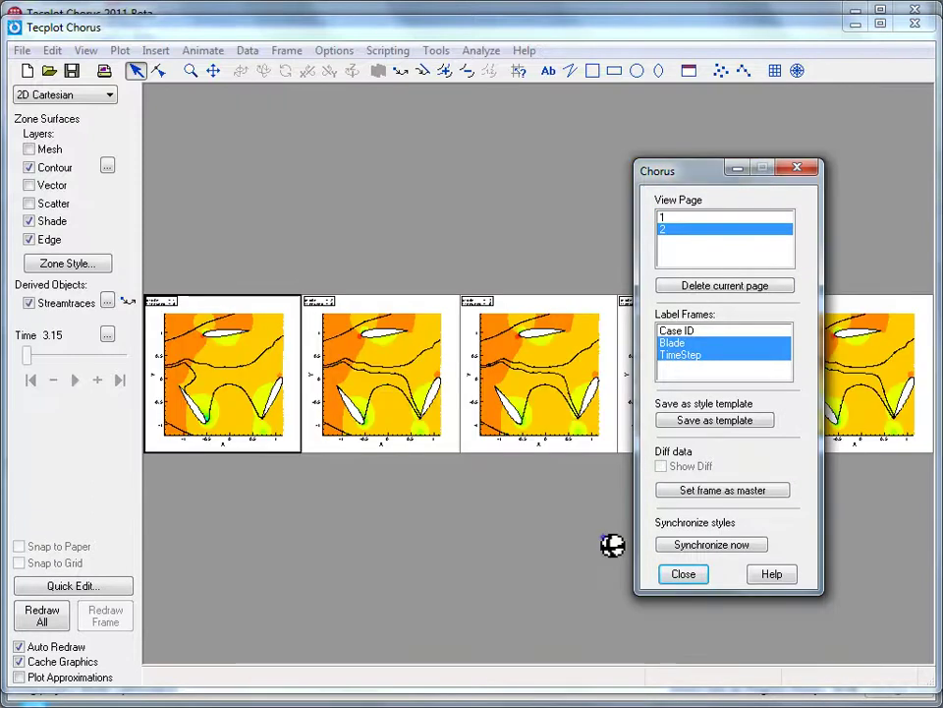